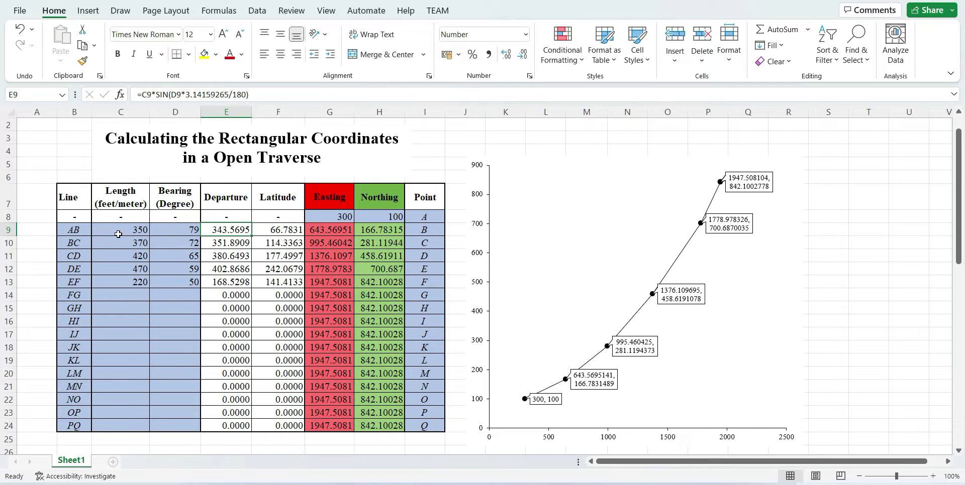
Change line CD's length from 420 to 233, then move to the closed traverse template.
click(124, 256)
click(129, 268)
click(130, 279)
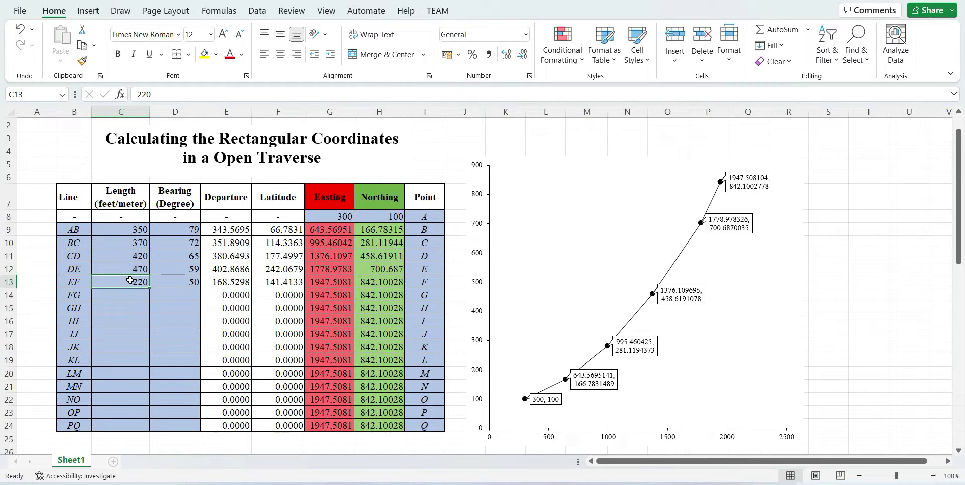
click(134, 253)
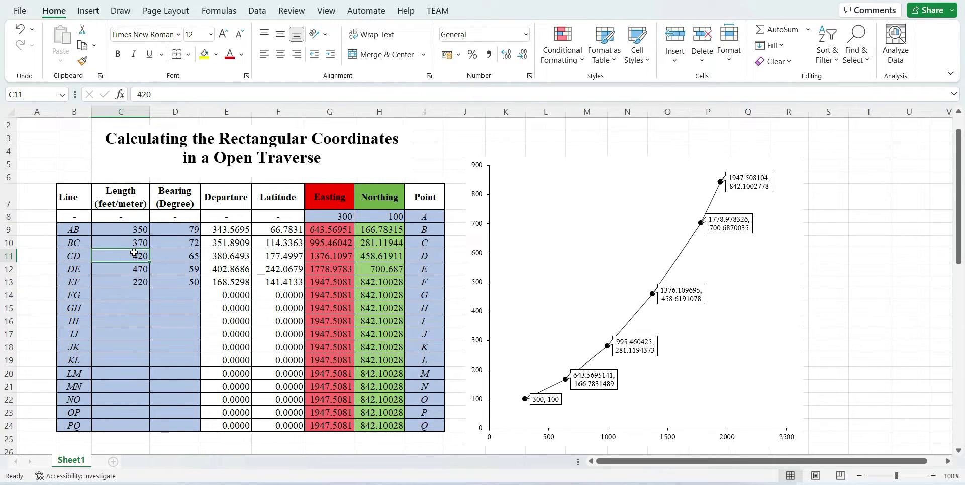
text(233)
key(Return)
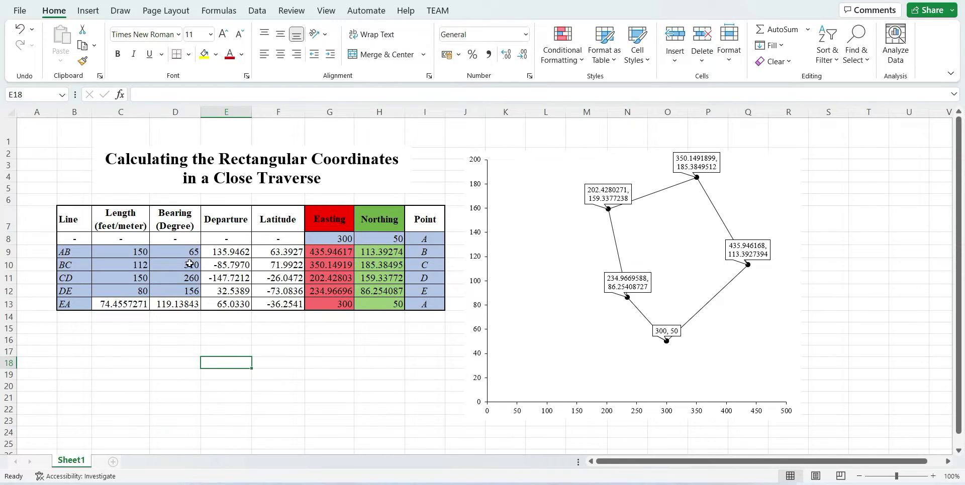
click(136, 257)
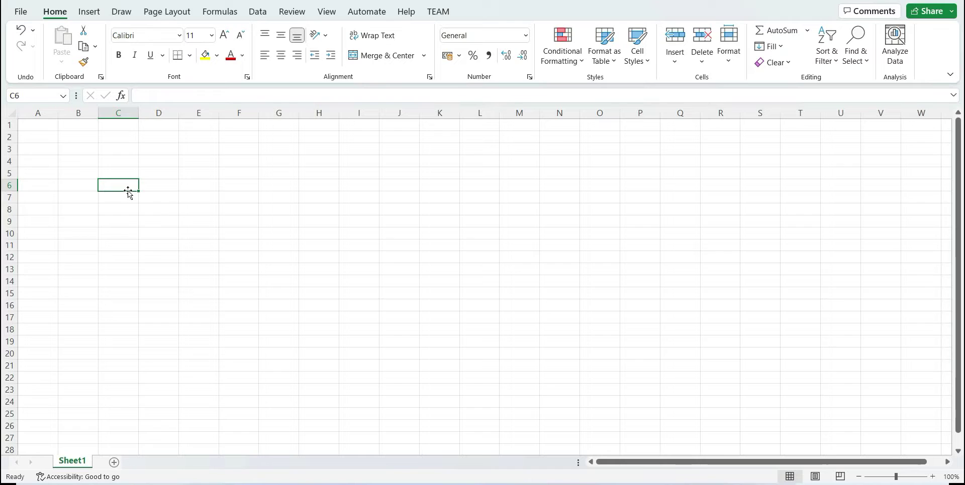
Enter the headings Line, Length, Bearing and Departure across row 6.
text(Line)
key(Tab)
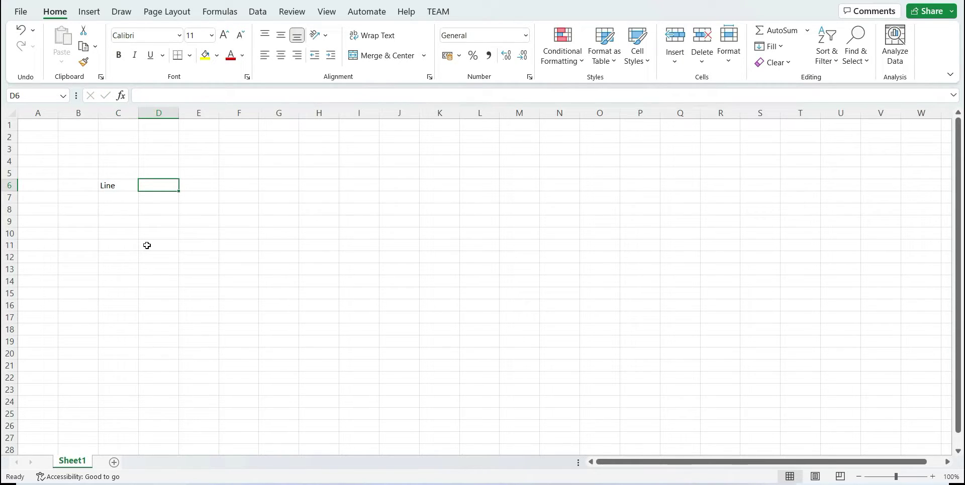
text(Length)
key(Tab)
text(Bearing)
key(Tab)
text(Departure)
key(Tab)
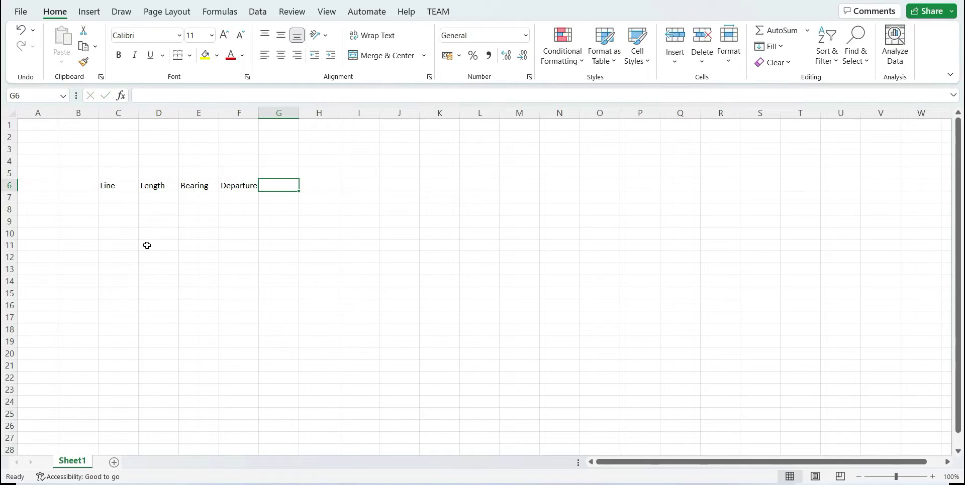
Add the headings Latitude, Easting and Northing to finish row 6.
text(Latitude)
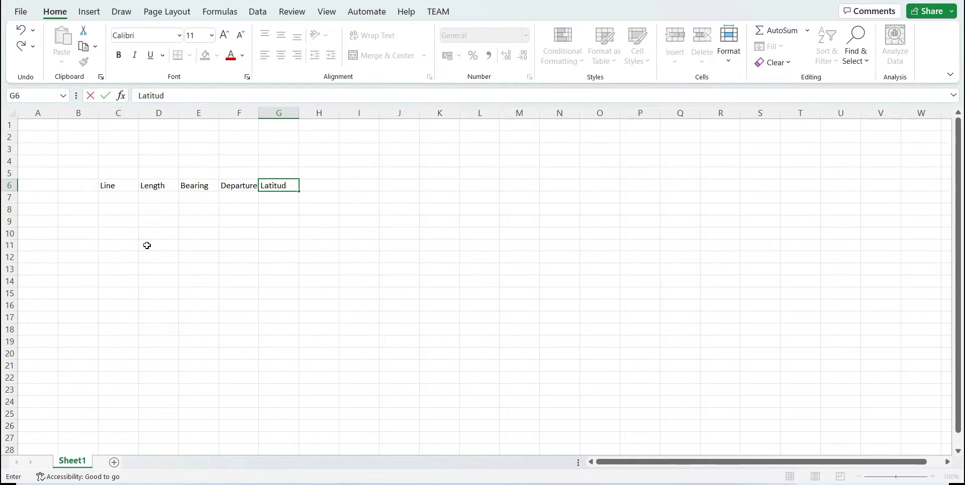
key(Tab)
text(Easting)
key(Tab)
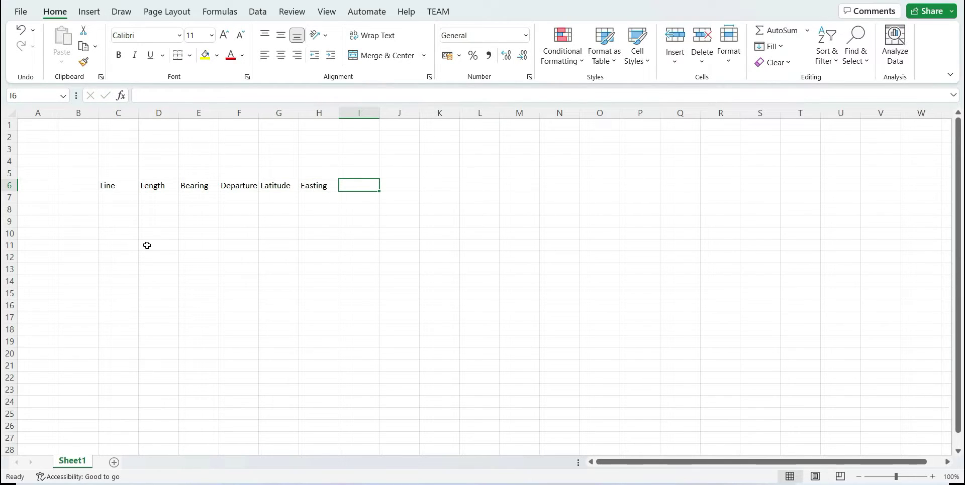
text(Northing)
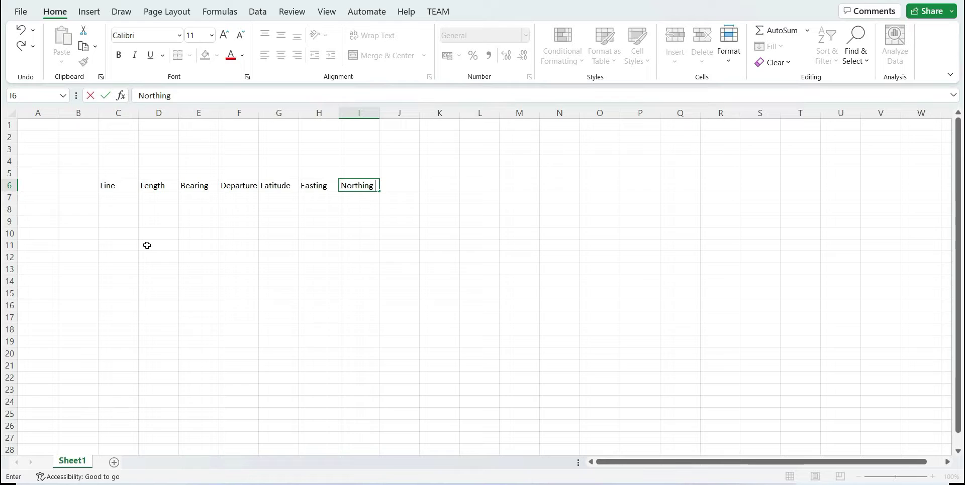
click(313, 181)
Merge H5:I5 with a Coordinates heading and add a Point heading in J6.
drag(319, 172, 357, 175)
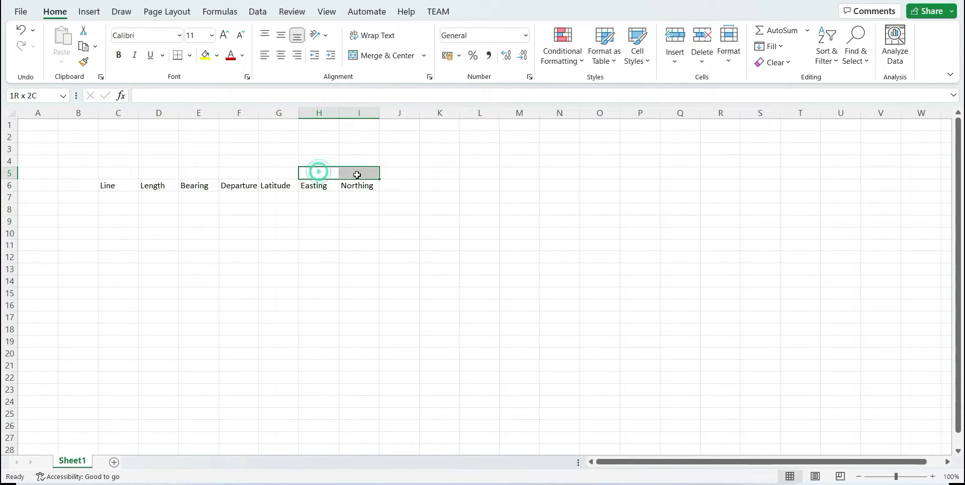
click(384, 56)
text(Coordinates)
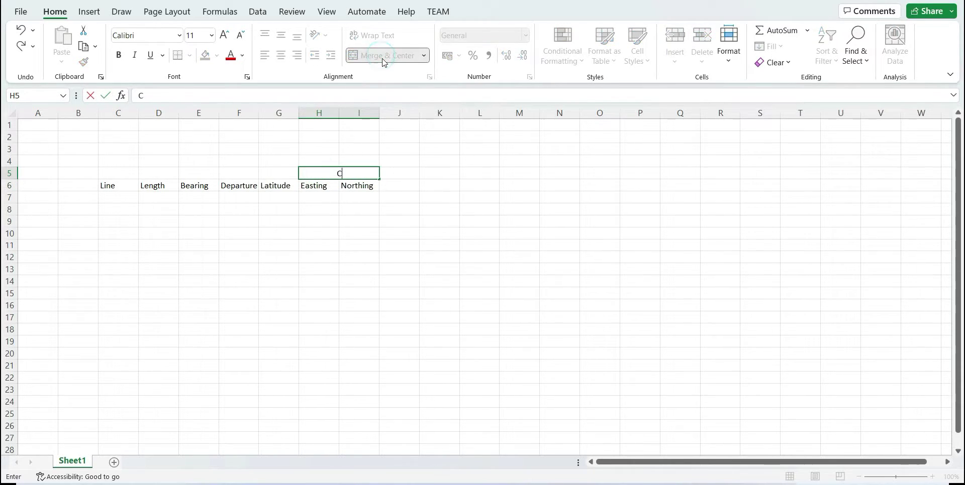
key(Tab)
key(Down)
text(Poin)
key(Return)
Enter line names AB, BC and CD down column C.
key(Left)
key(Left)
key(Left)
key(Left)
key(Left)
key(Left)
key(Left)
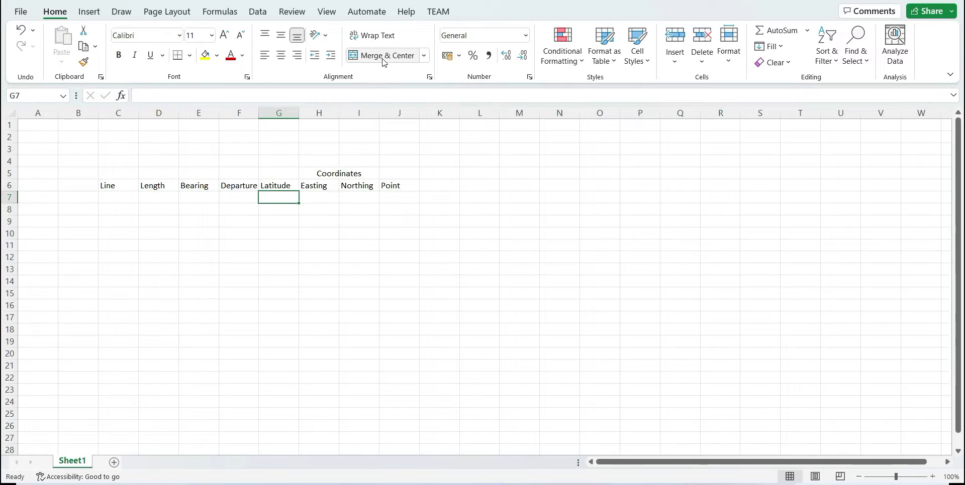
key(Down)
text(AB)
key(Return)
text(BC)
key(ctrl+Return)
key(Down)
text(CE)
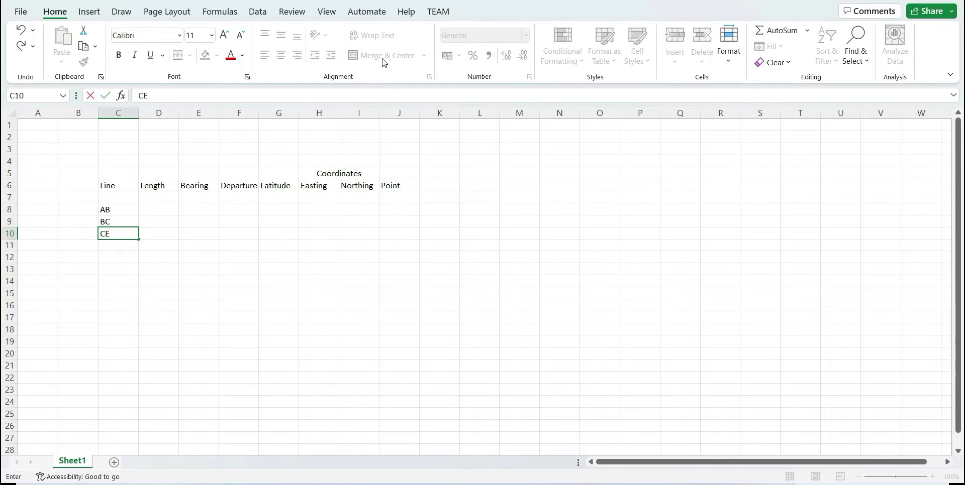
key(Return)
Add line names DE and EF, clearing a stray letter in row 13.
text(DE)
key(Return)
text(EF)
key(Return)
text(G)
key(BackSpace)
key(Up)
key(Up)
key(Up)
key(Up)
key(Up)
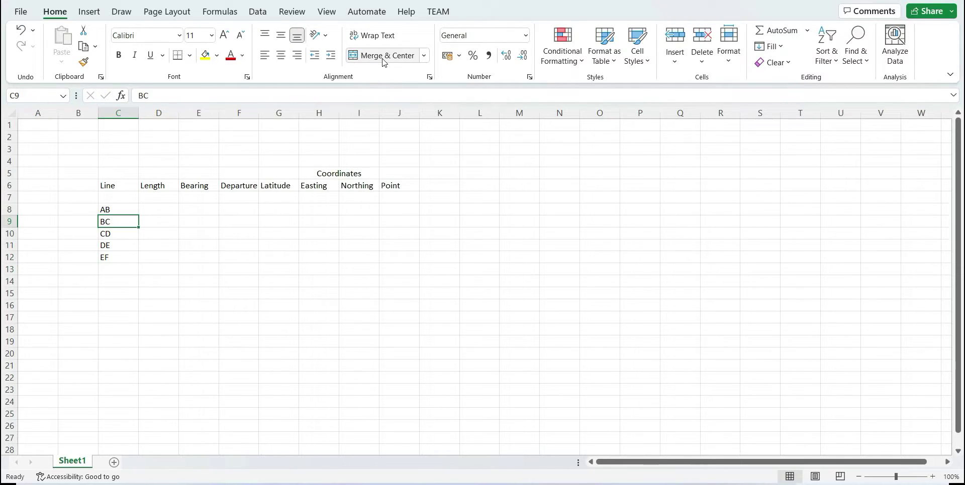
key(Right)
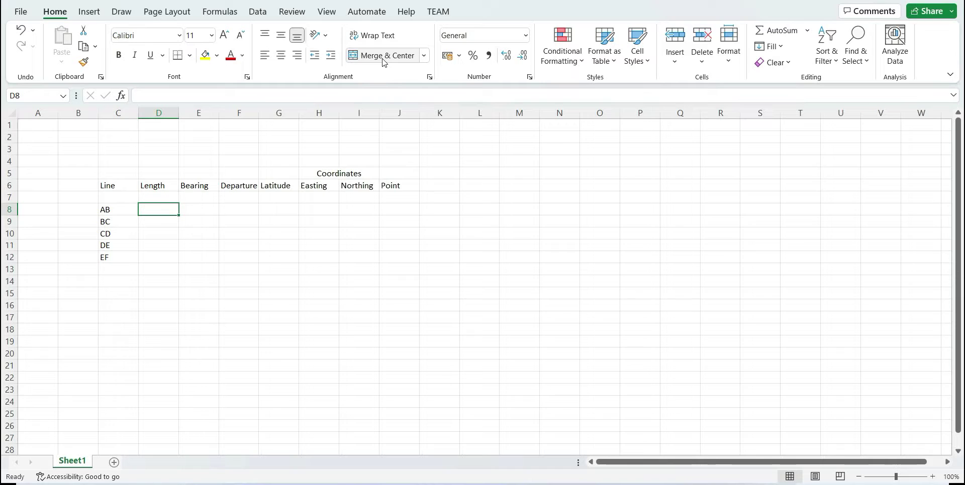
Enter lengths 122, 134, 155, 165 and 145 for lines AB to EF.
text(123)
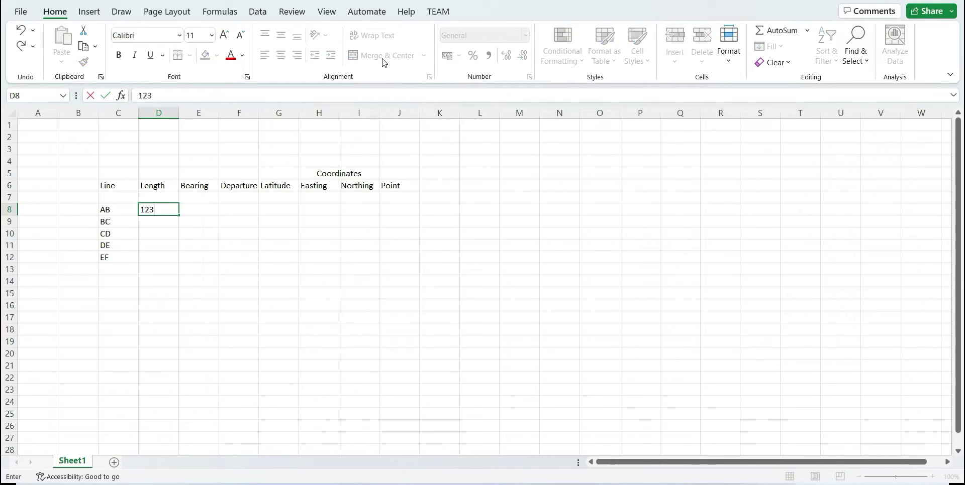
key(BackSpace)
key(BackSpace)
text(122)
key(Return)
text(13)
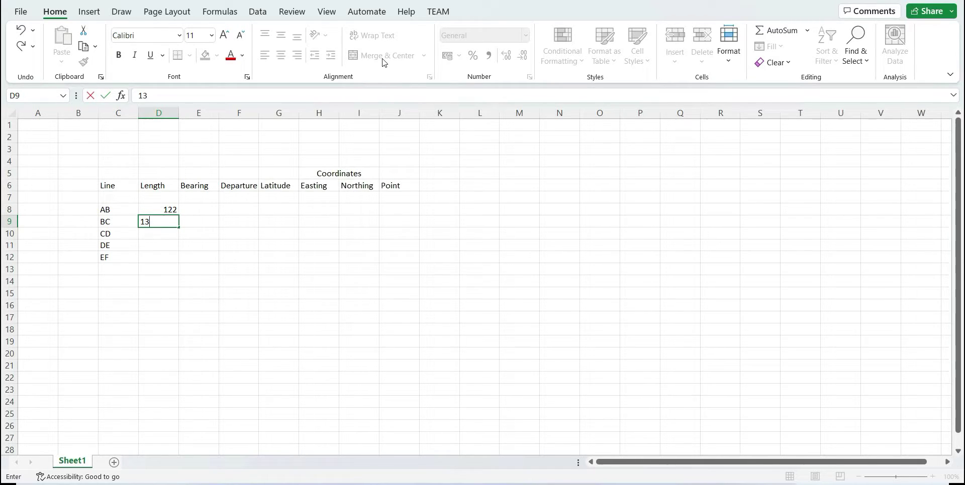
text(4)
key(Return)
text(155)
key(Return)
text(165)
key(Return)
text(1)
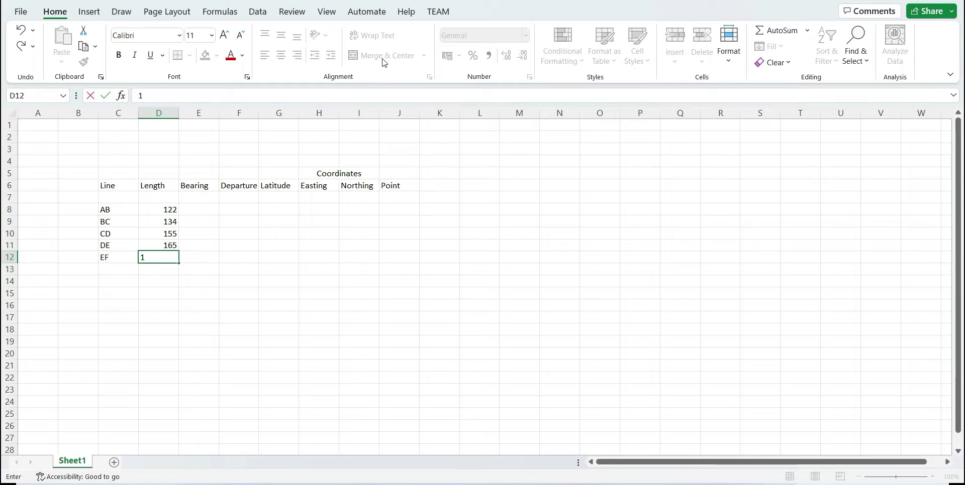
text(245)
key(Return)
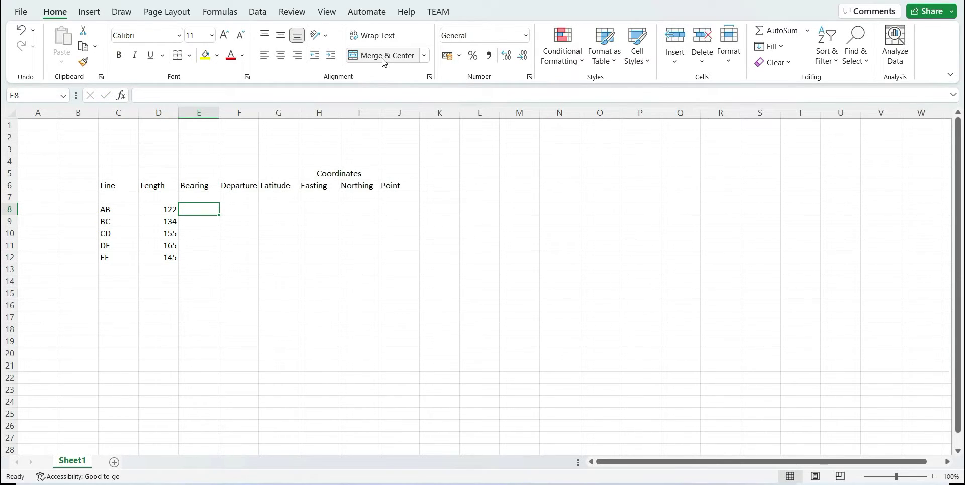
Enter bearings 22, 35, 48, 57 and 68 for lines AB to EF.
text(22)
key(Return)
text(35)
key(Return)
text(48)
key(Return)
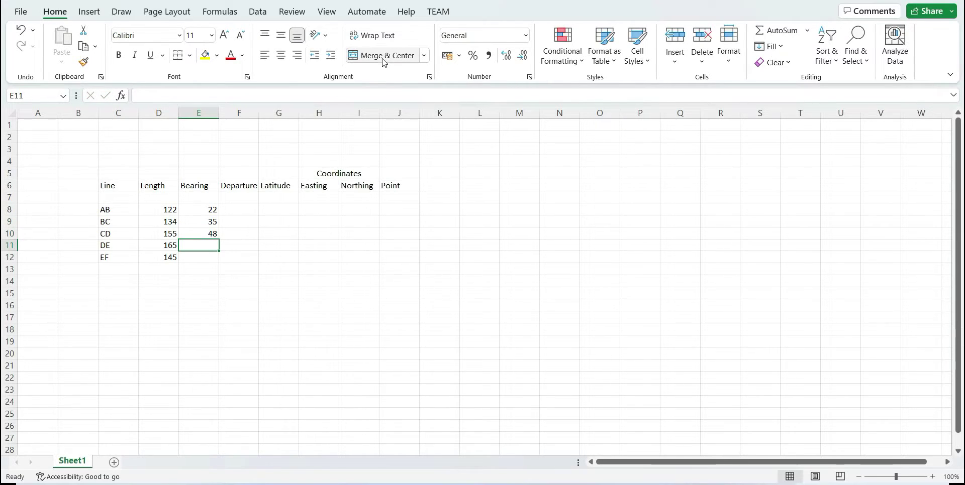
text(58)
key(BackSpace)
key(BackSpace)
text(57)
key(Return)
text(6)
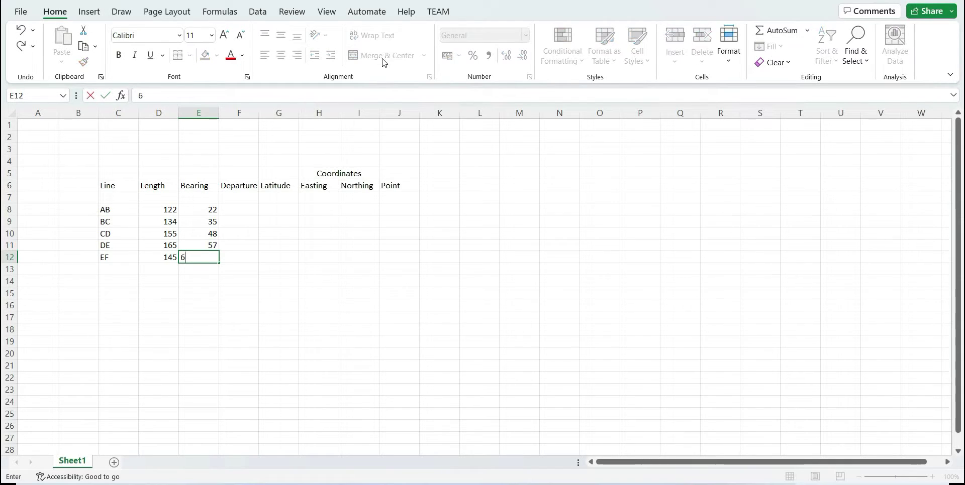
text(8)
key(Return)
key(Up)
key(Up)
key(Up)
key(Up)
key(Up)
Enter =D8*SIN(E8*3.14/180) in F8 so AB's departure reads 45.68.
key(Right)
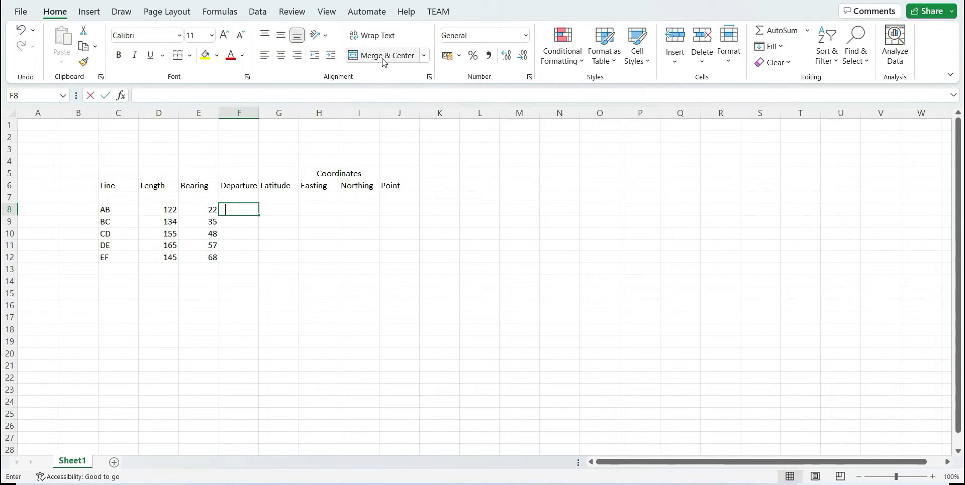
text(=l)
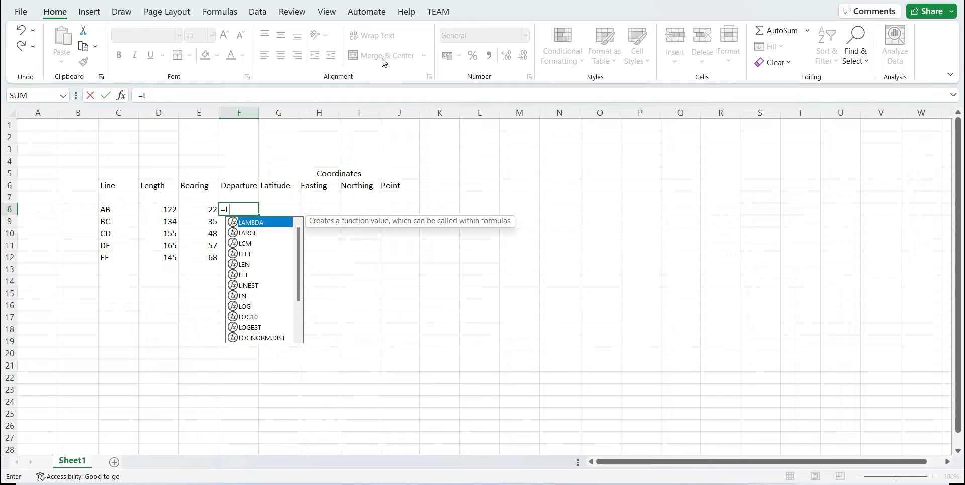
key(BackSpace)
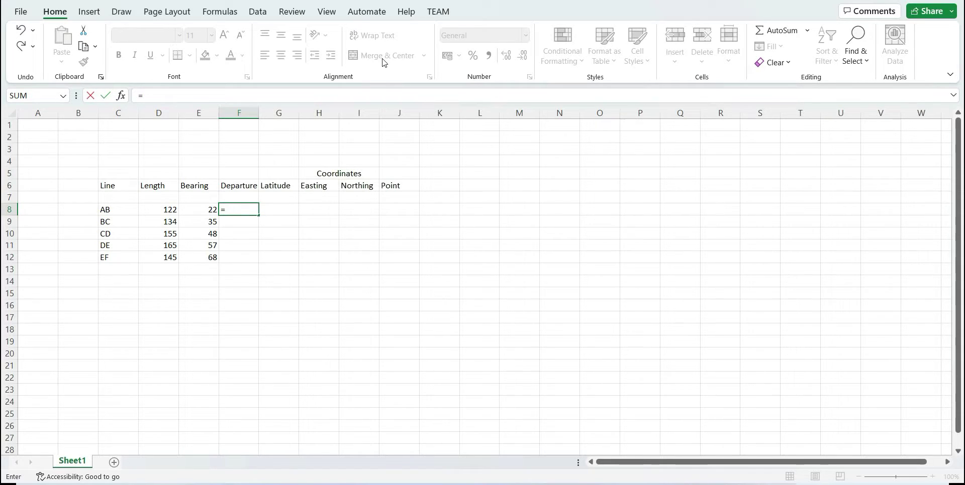
text(L)
key(BackSpace)
text(L)
key(BackSpace)
click(160, 212)
text(*)
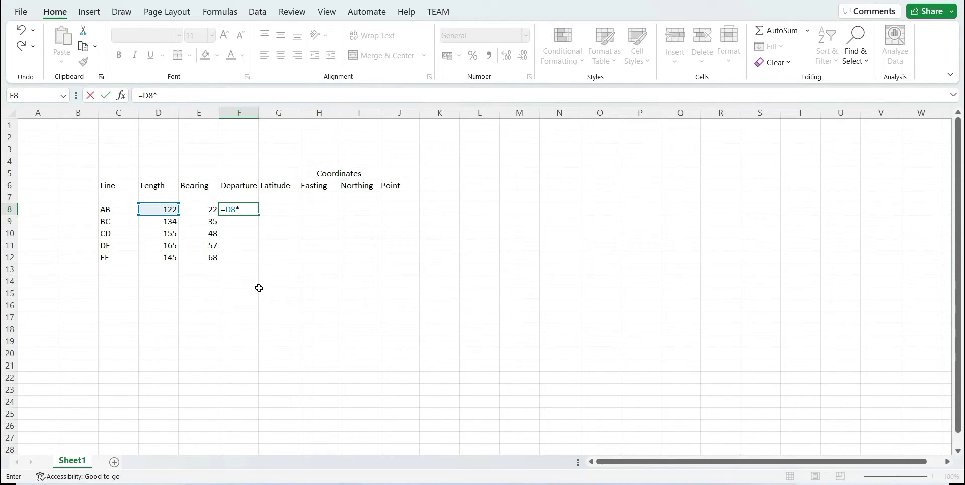
text(S)
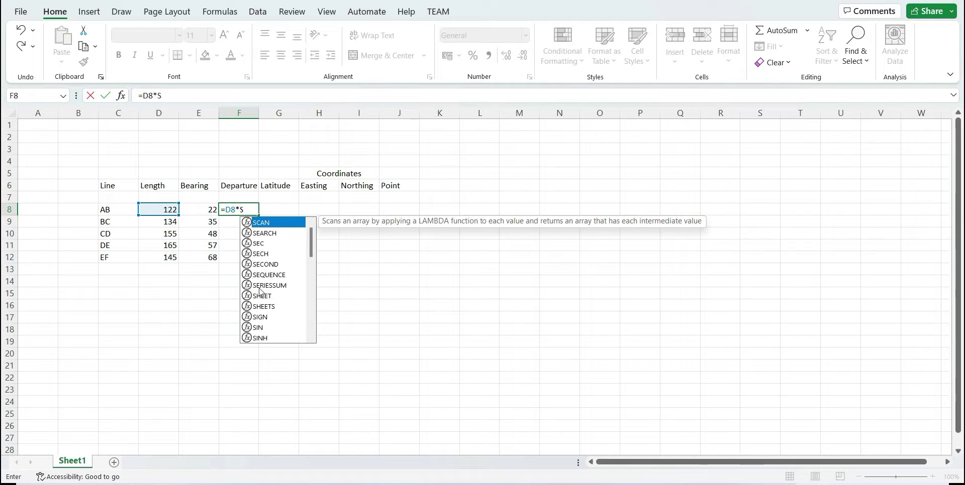
text(in()
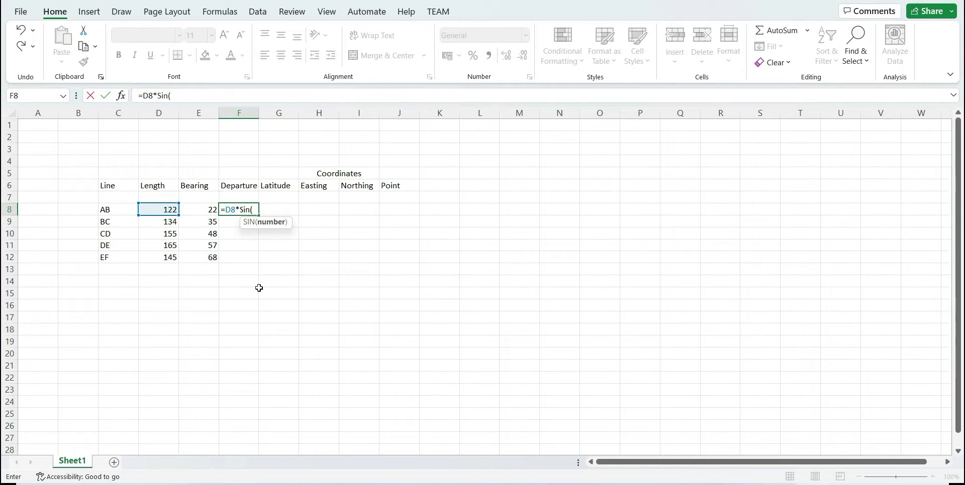
click(199, 213)
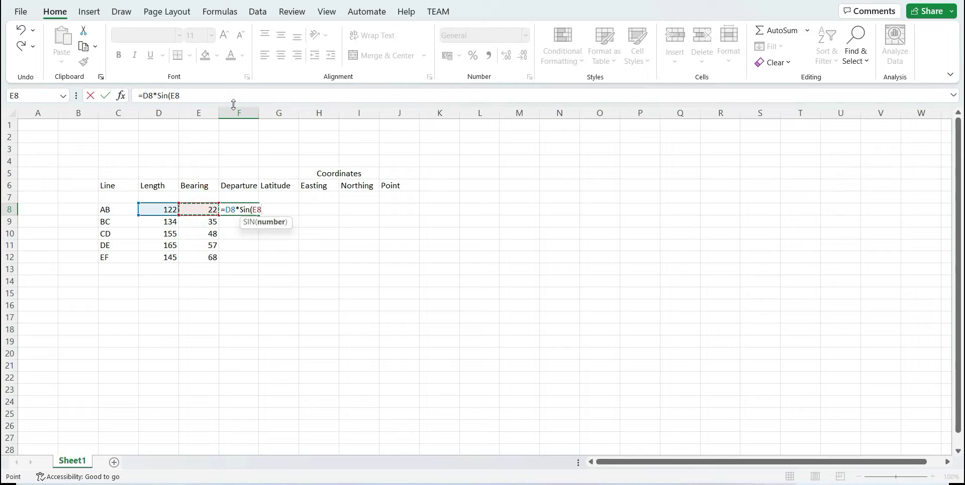
text(*)
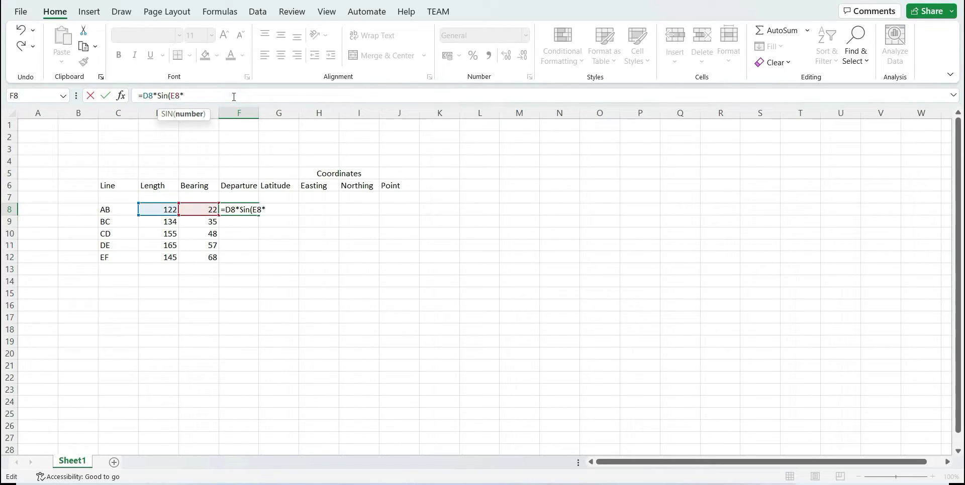
text(3.14/180))
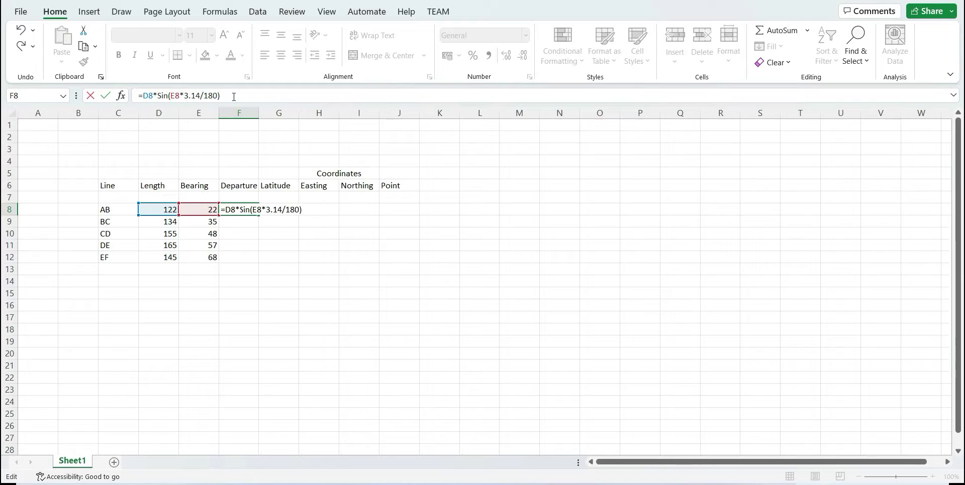
key(Return)
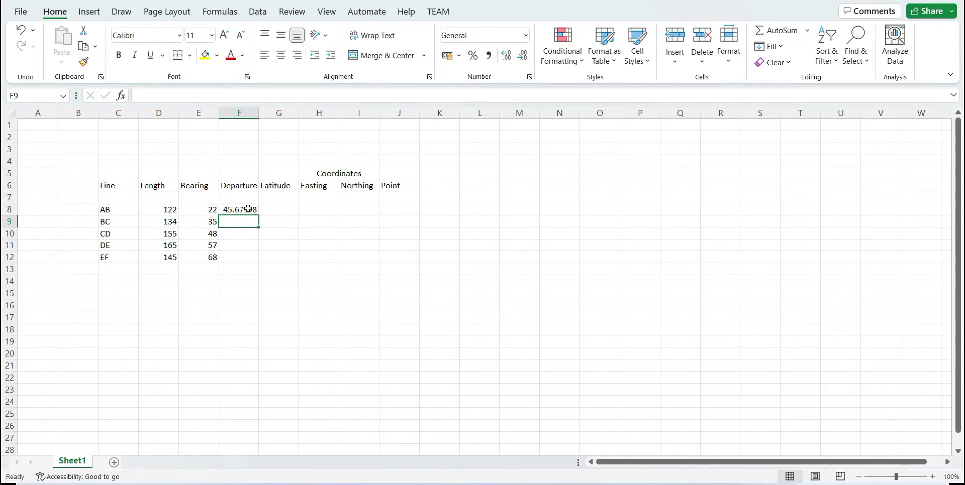
Enter =D8*COS(E8*3.14/180) in G8, then fill departure and latitude down to row 12.
click(263, 207)
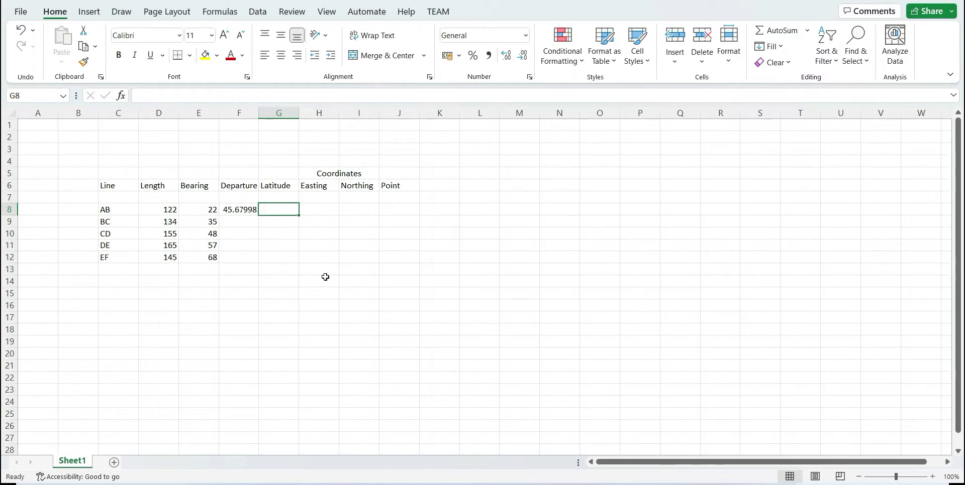
text(=)
click(153, 210)
text(*cos()
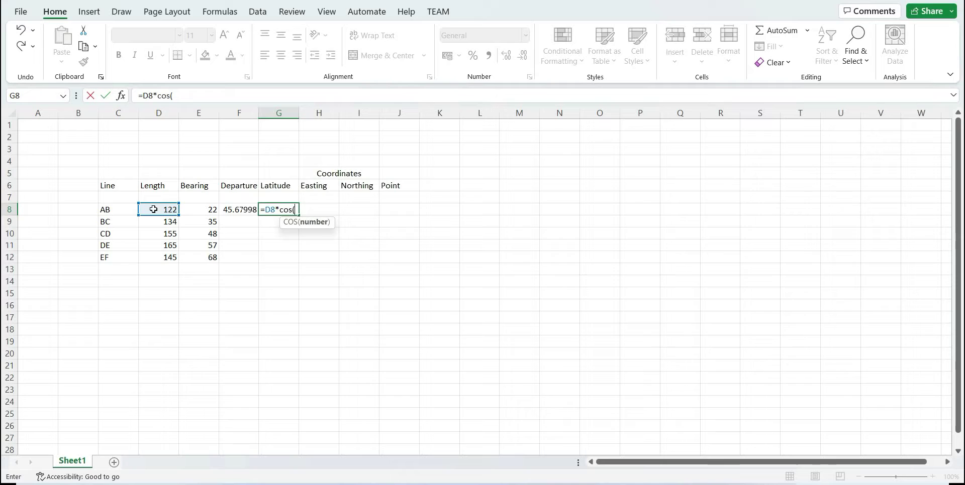
click(211, 209)
text(*3.14)
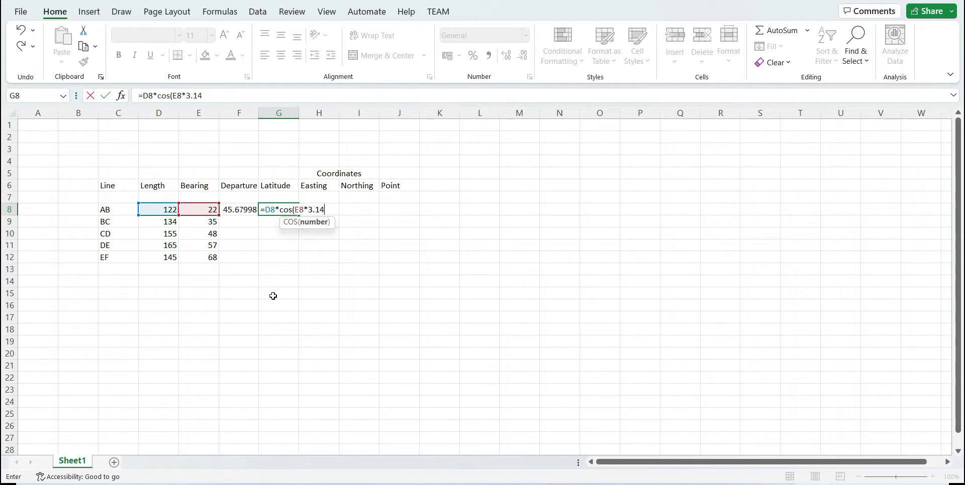
text(/180))
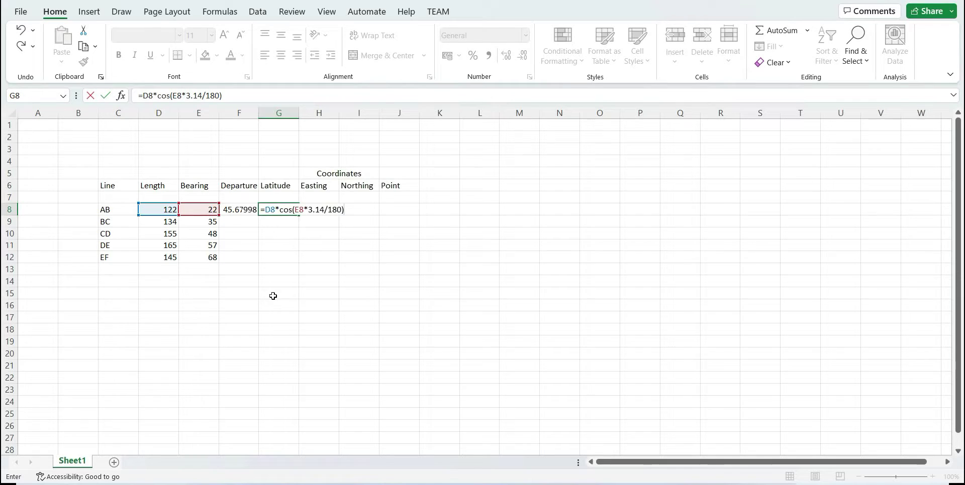
key(Return)
drag(243, 210, 299, 263)
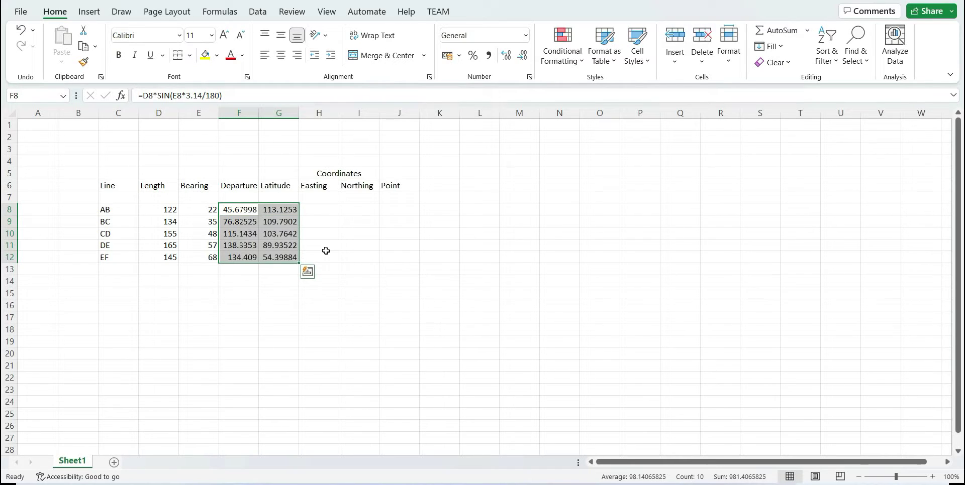
Label the starting point A with Easting 500 and Northing 500.
click(397, 198)
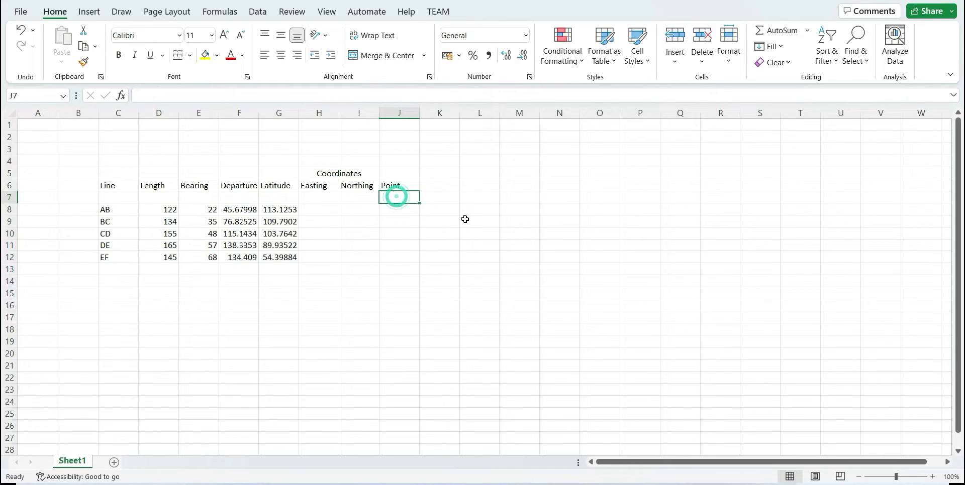
text(A)
key(Return)
click(327, 197)
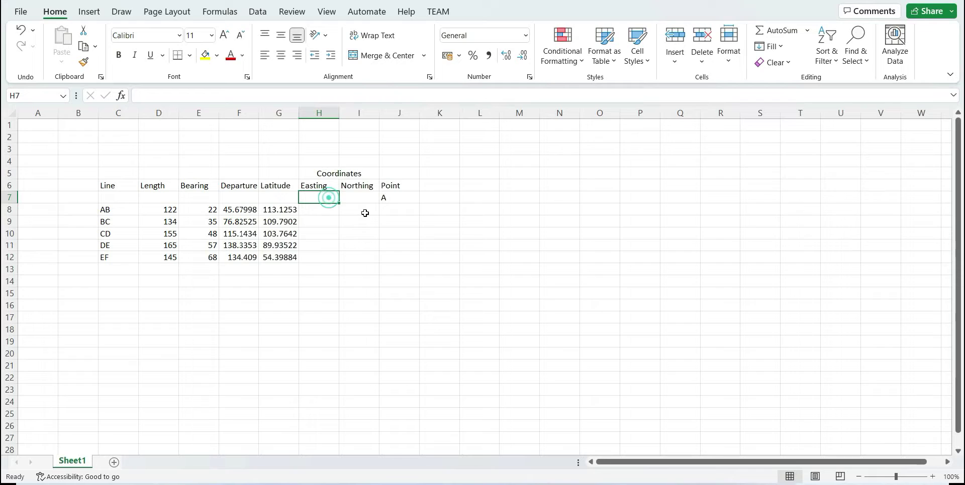
text(500)
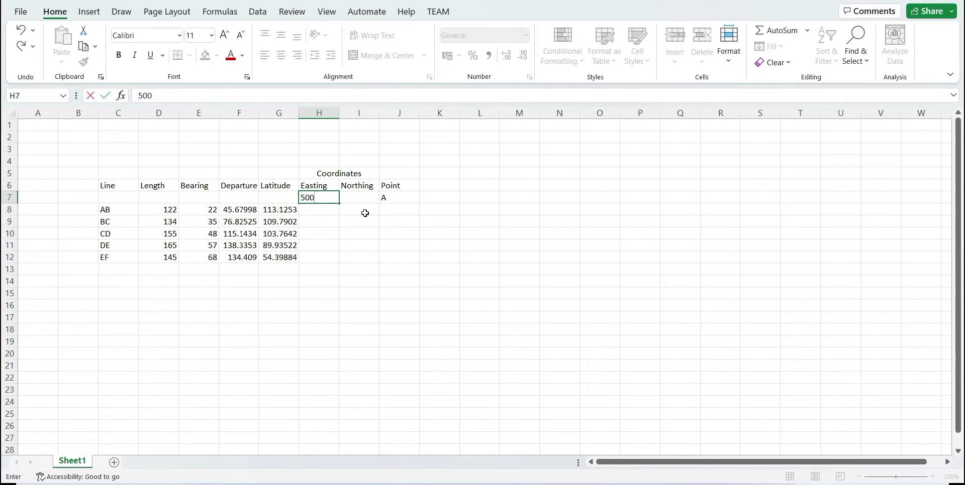
key(Tab)
text(500)
key(Tab)
Label points B, C, D, E and F down the Point column.
key(Down)
text(B)
key(Return)
text(C)
key(Return)
text(D)
key(Return)
text(E)
key(Return)
text(F)
key(Left)
Compute point B's Easting in H8 as =H7+F8.
key(Up)
key(Up)
key(Up)
key(Up)
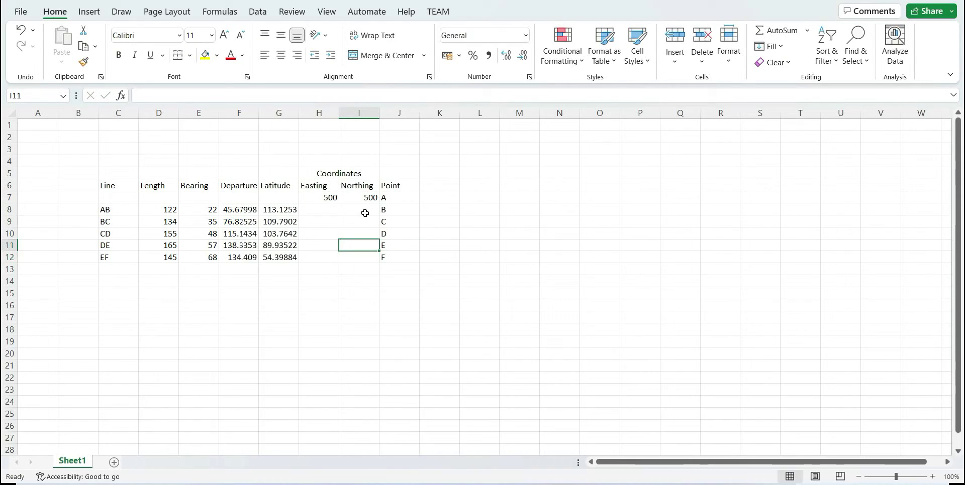
key(Left)
text(=)
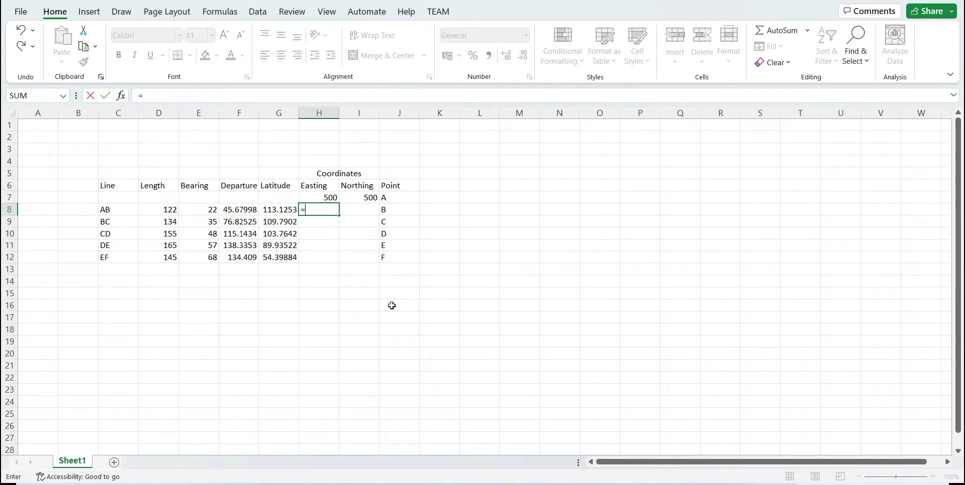
click(317, 197)
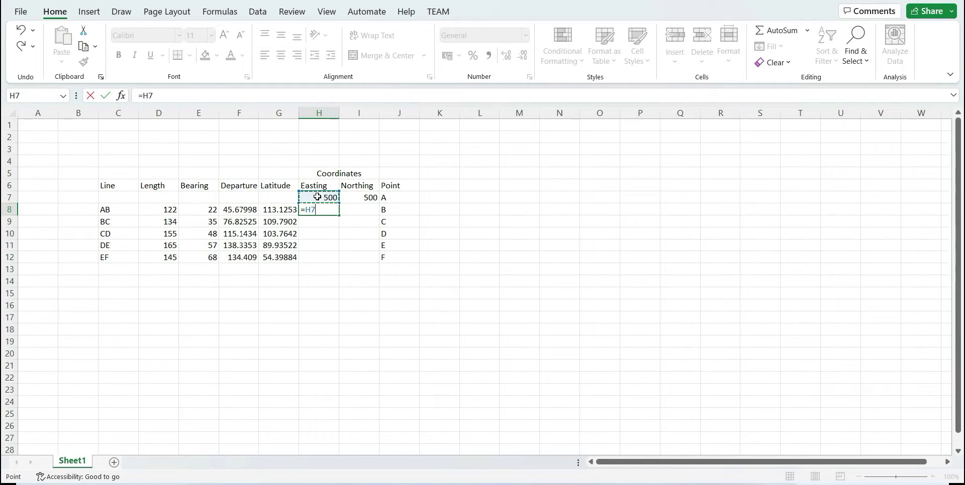
text(+)
click(239, 210)
key(Return)
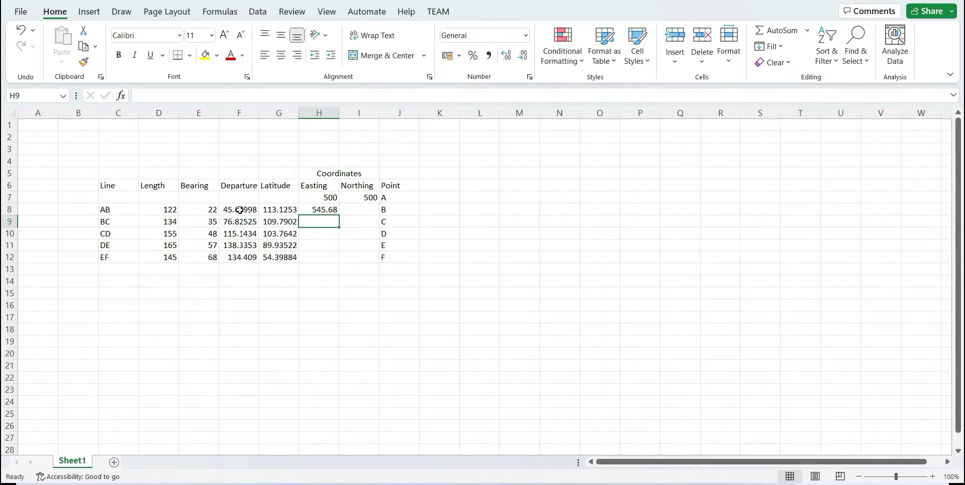
Compute B's Northing as =I7+G8 and fill both coordinate formulas down to point F.
key(Up)
key(Right)
text(=)
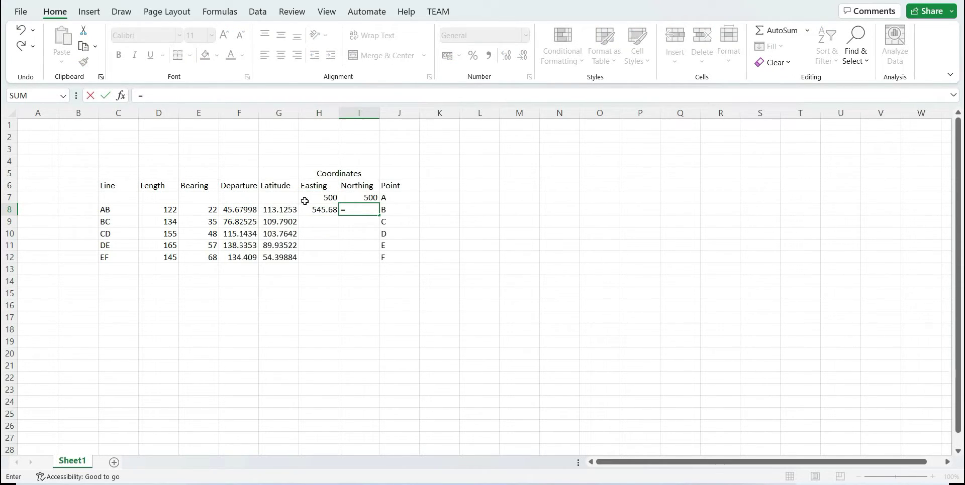
click(369, 197)
text(+)
click(286, 209)
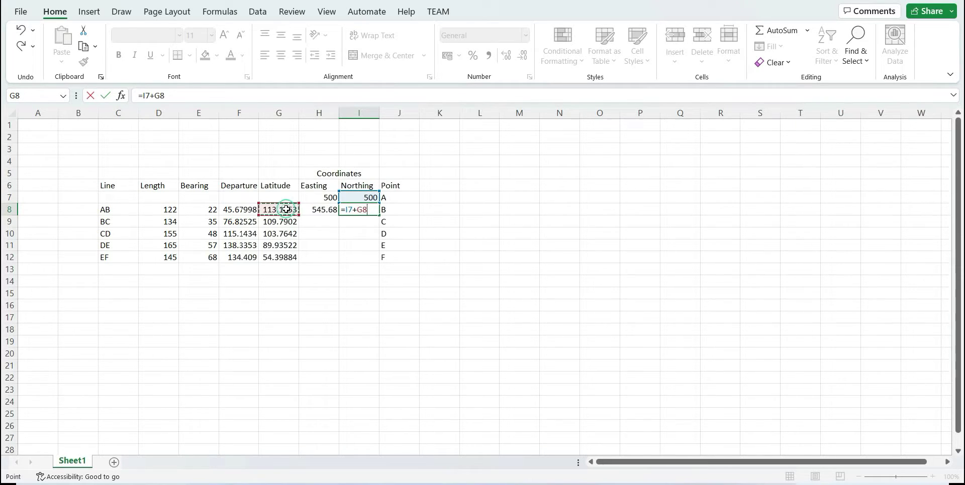
key(Return)
drag(314, 210, 378, 259)
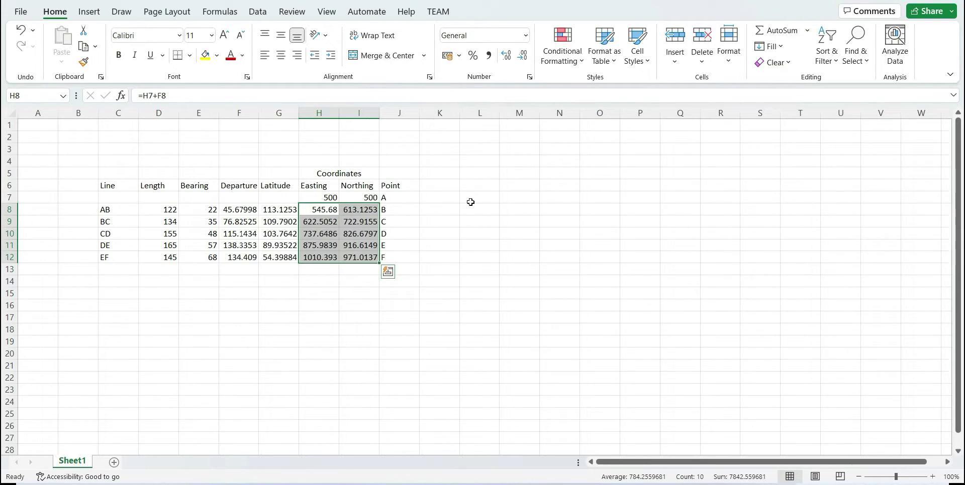
click(452, 177)
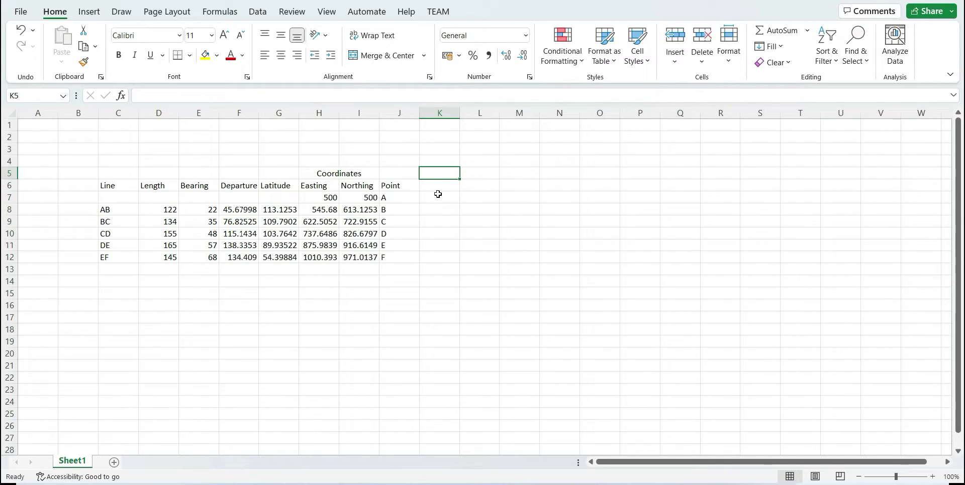
Chart H7:I12 as a scatter with straight lines and markers, enlarged beside the table.
drag(329, 197, 366, 256)
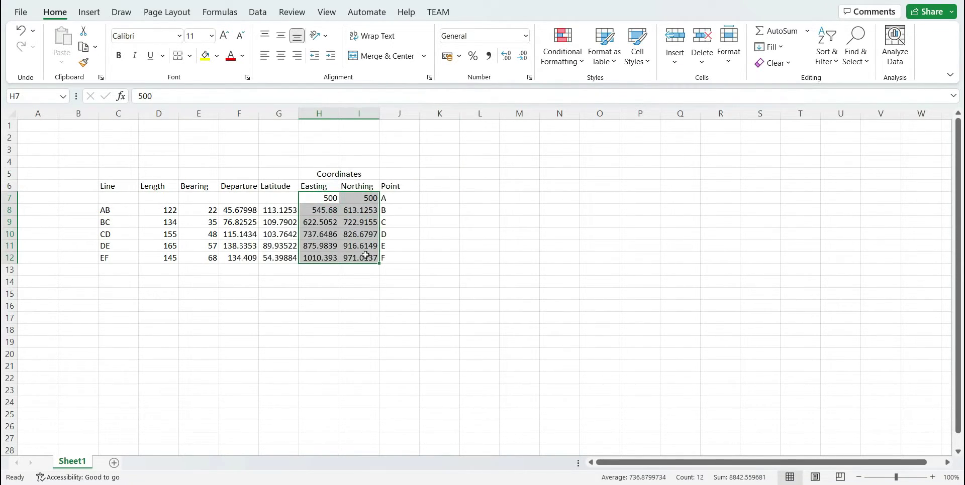
click(88, 13)
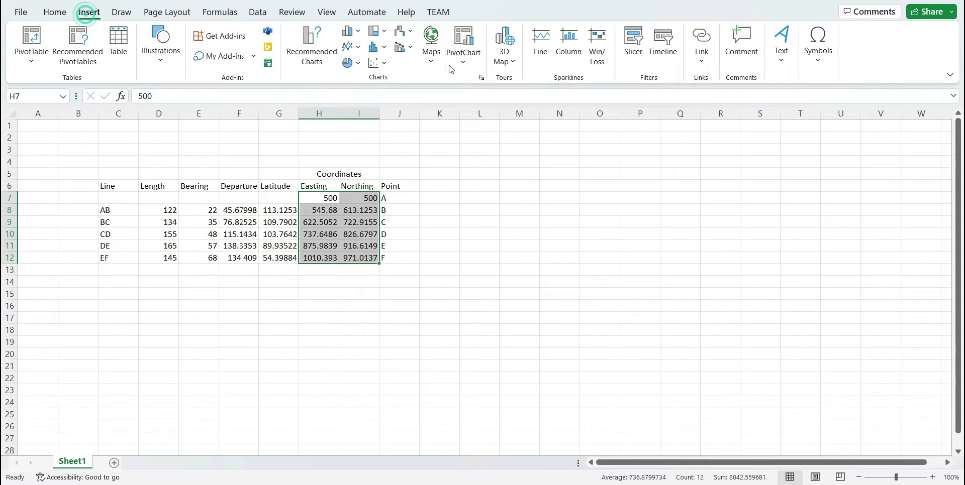
click(378, 62)
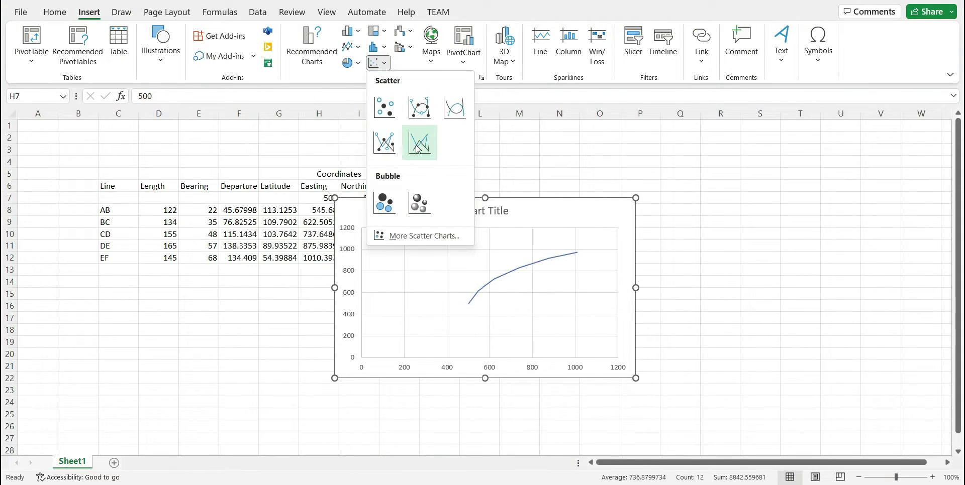
click(390, 148)
drag(538, 207, 641, 170)
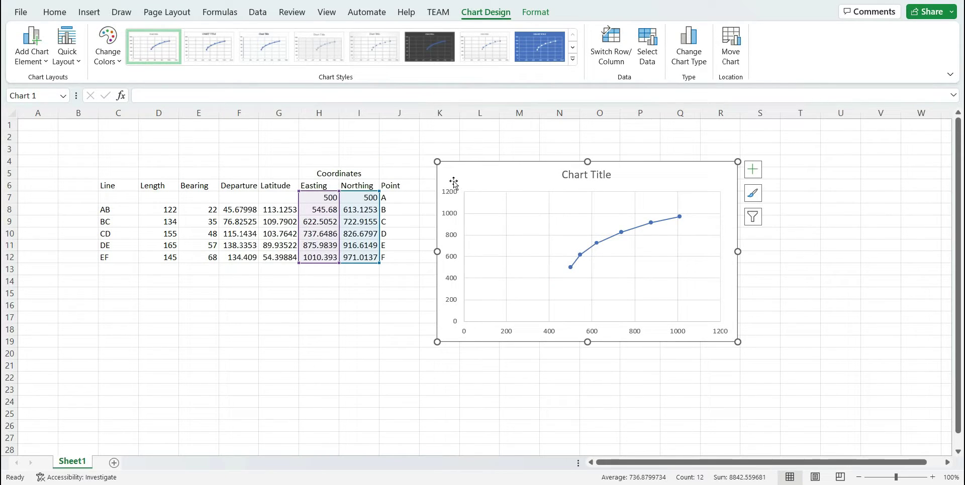
drag(737, 342, 775, 377)
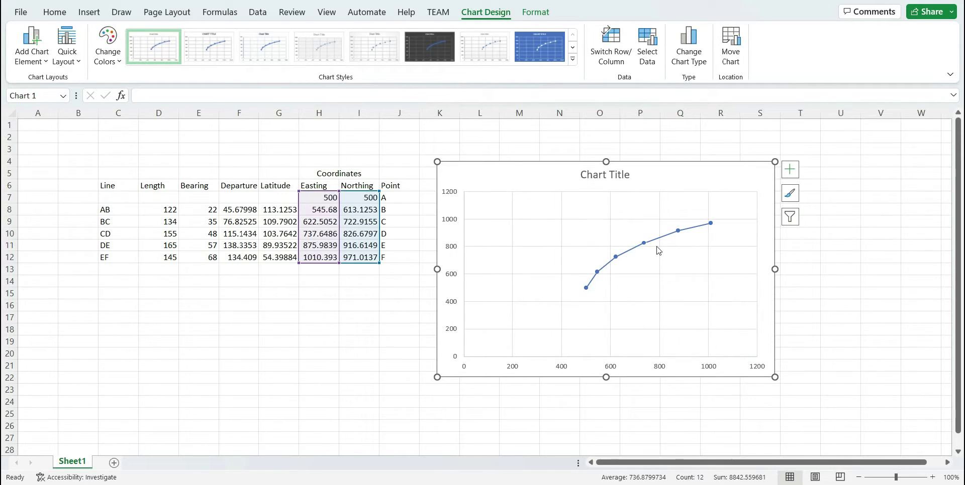
Try different starting coordinates for point A, first 400 and then an Easting of 100.
click(329, 200)
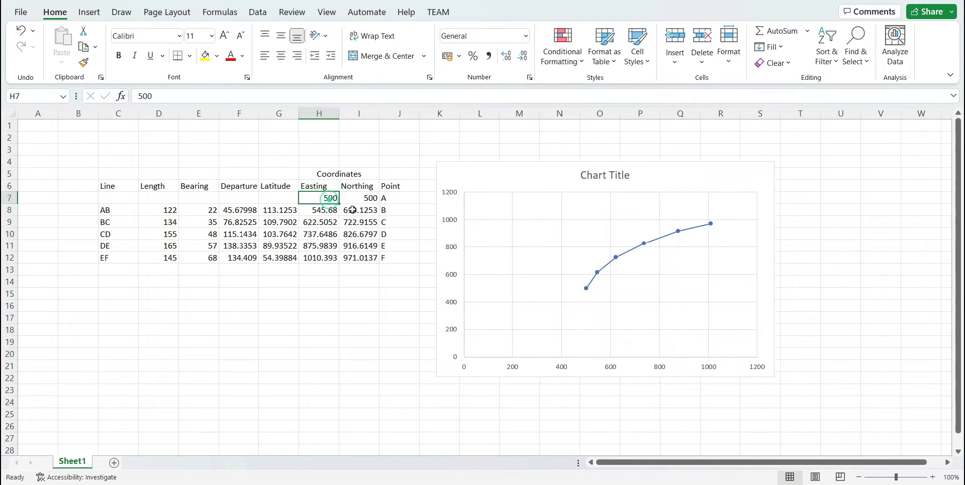
text(4)
key(Tab)
text(40)
key(Tab)
key(Down)
key(Left)
key(Up)
key(Left)
text(100)
key(Tab)
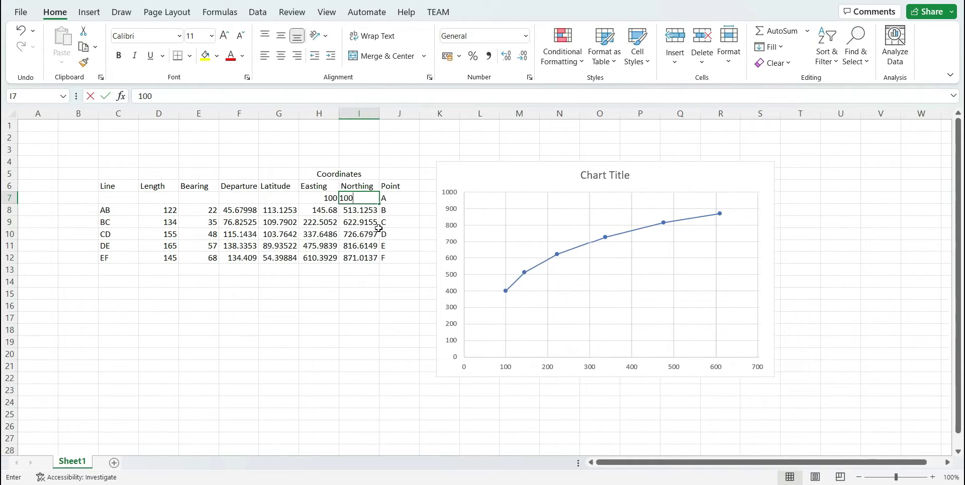
text(100)
key(Tab)
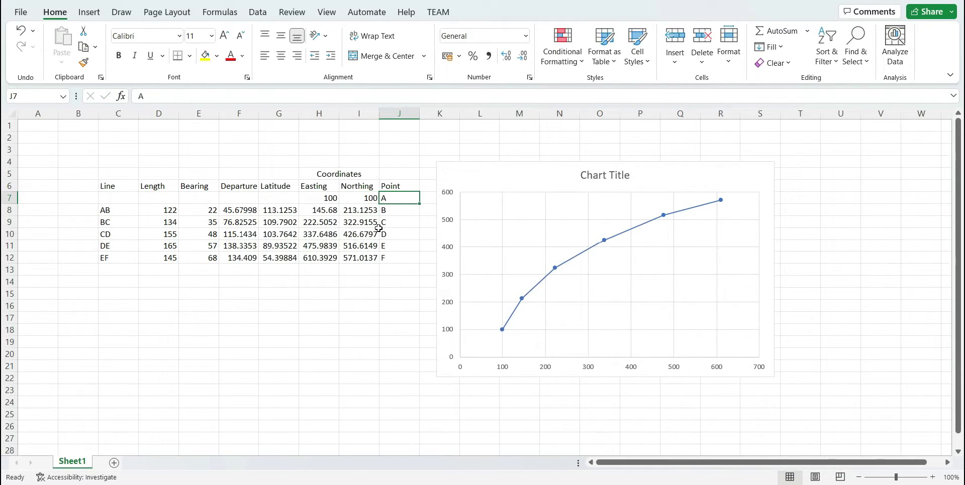
Change the bearings of lines AB through EF to 110, 135, 165, 210 and 256.
click(166, 215)
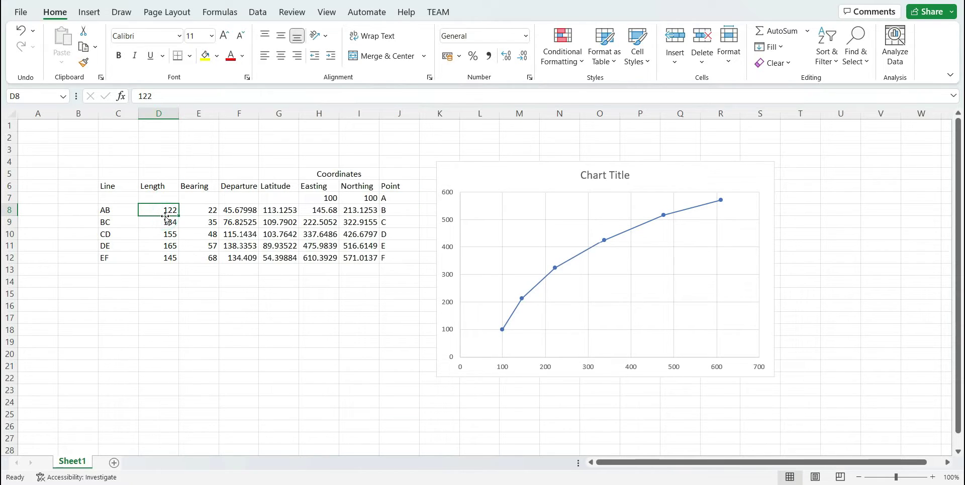
key(Right)
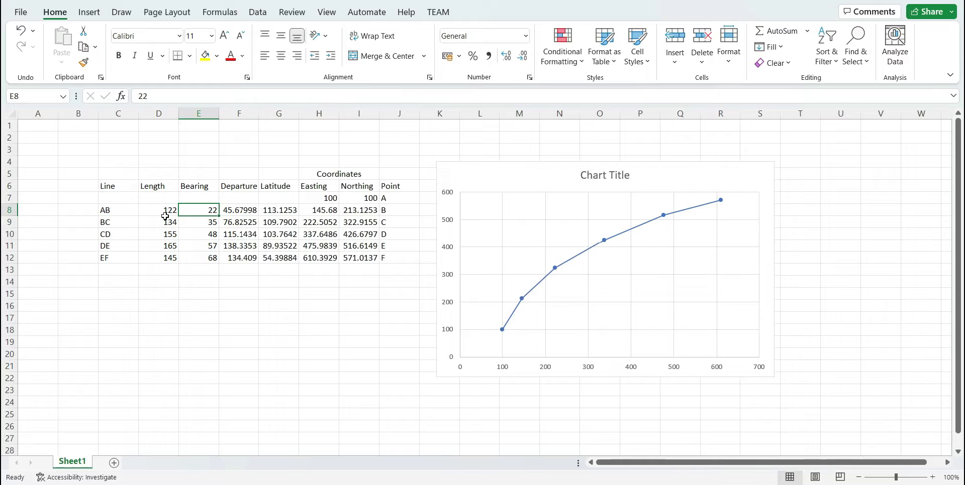
text(110)
key(Return)
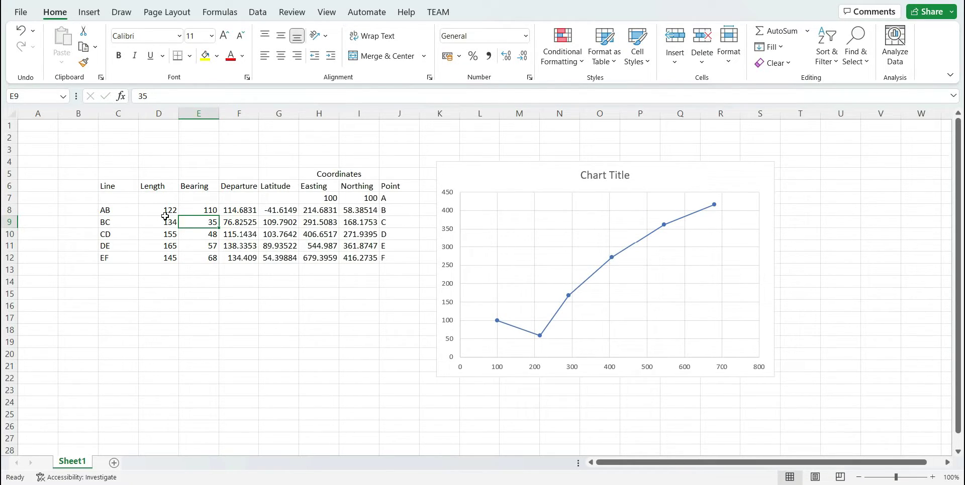
text(11)
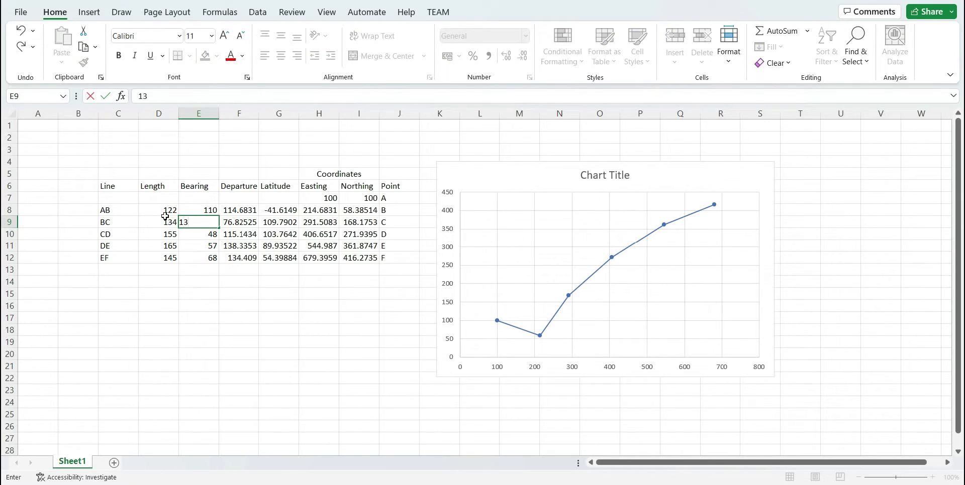
key(Return)
text(165)
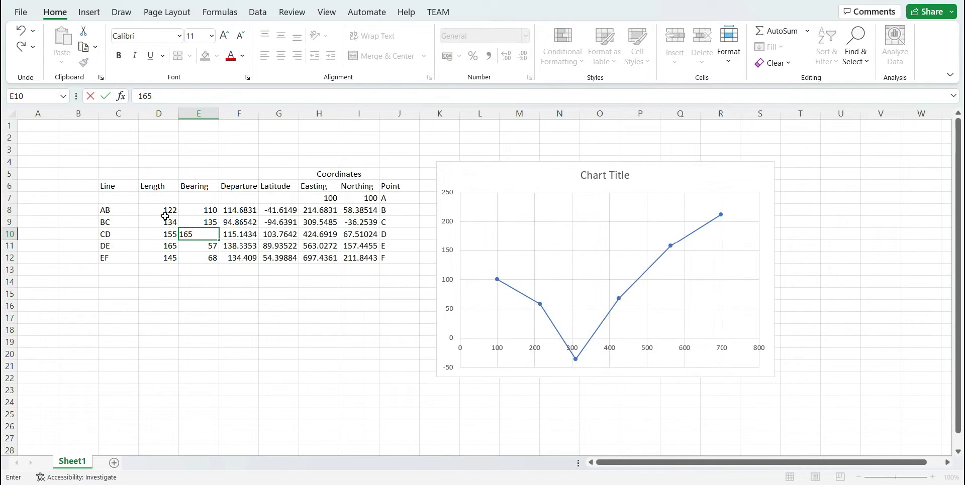
key(Return)
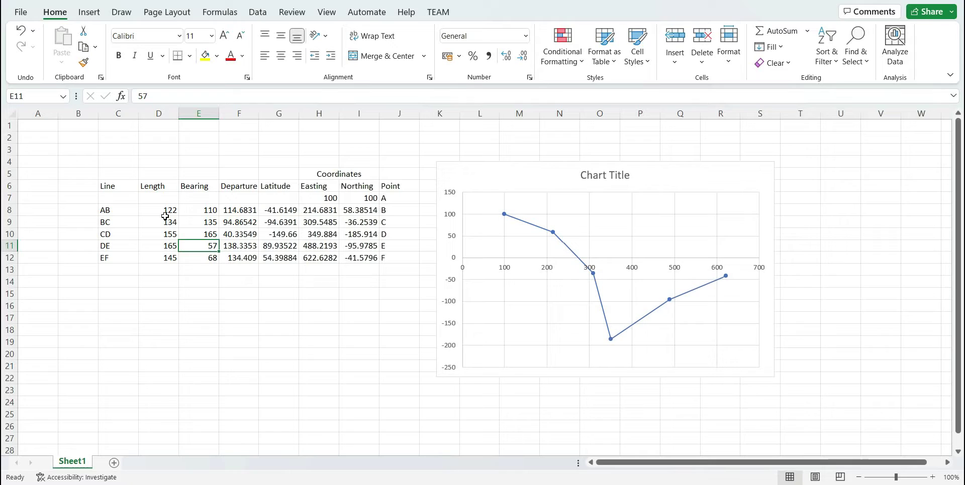
text(210)
key(Return)
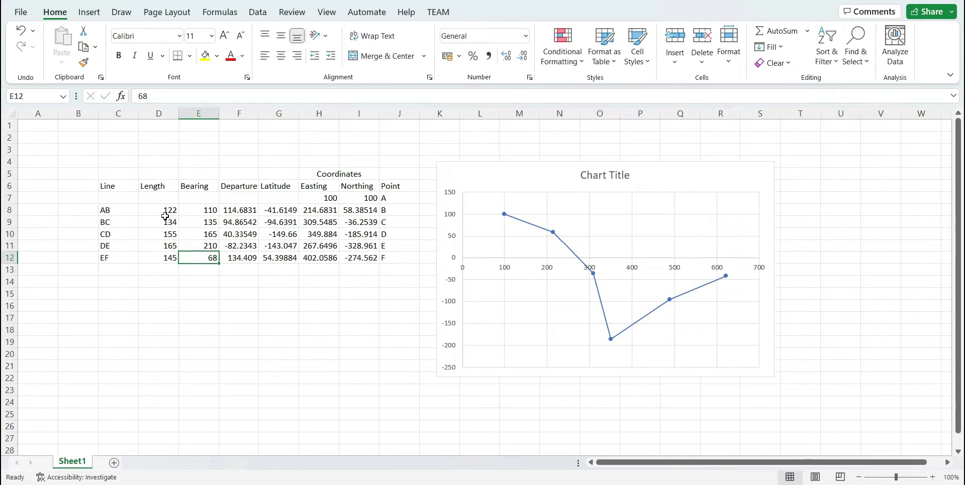
text(256)
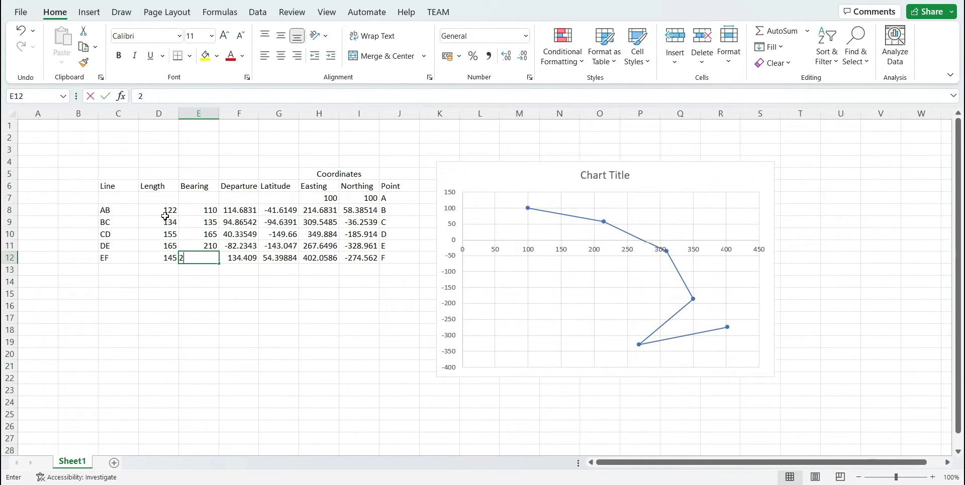
key(Return)
Set point A's starting Easting and Northing to 500 and 500.
click(321, 198)
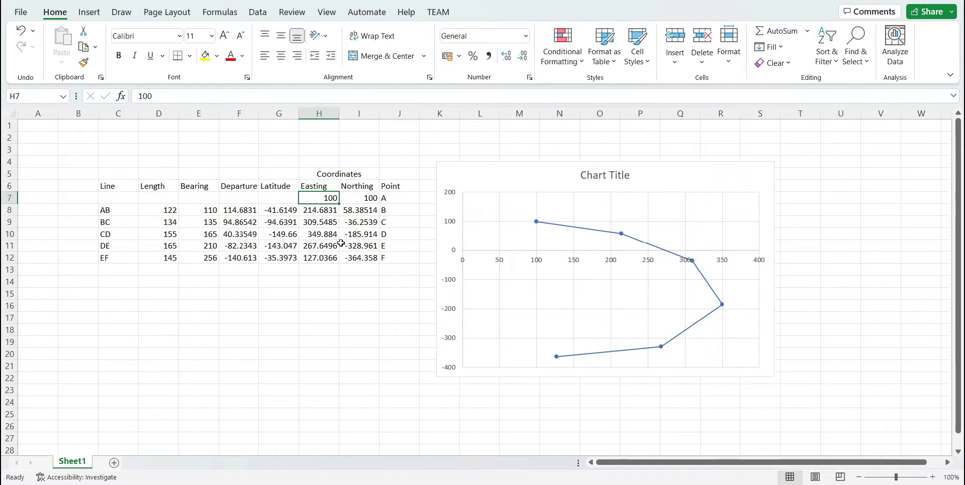
text(500)
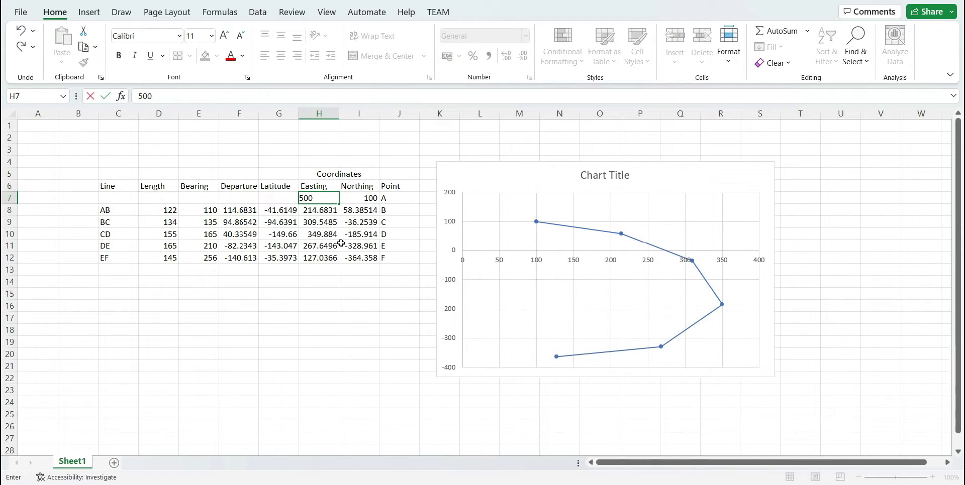
key(Tab)
text(500)
key(Return)
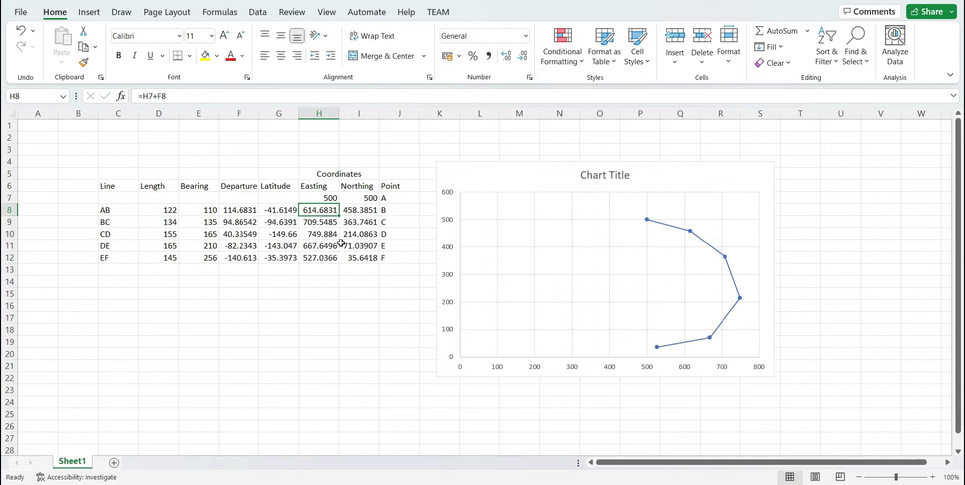
Name the three new lines below EF as FG, GH and HI.
key(Down)
key(Down)
key(Down)
key(Down)
key(Left)
key(Left)
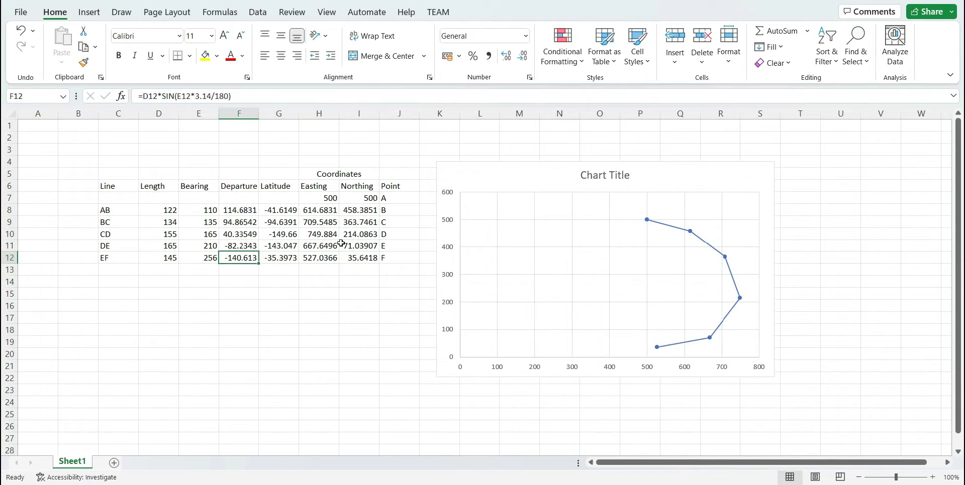
key(Left)
key(Left)
key(Left)
key(Down)
text(F)
text(E)
key(BackSpace)
text(G)
key(Return)
text(G)
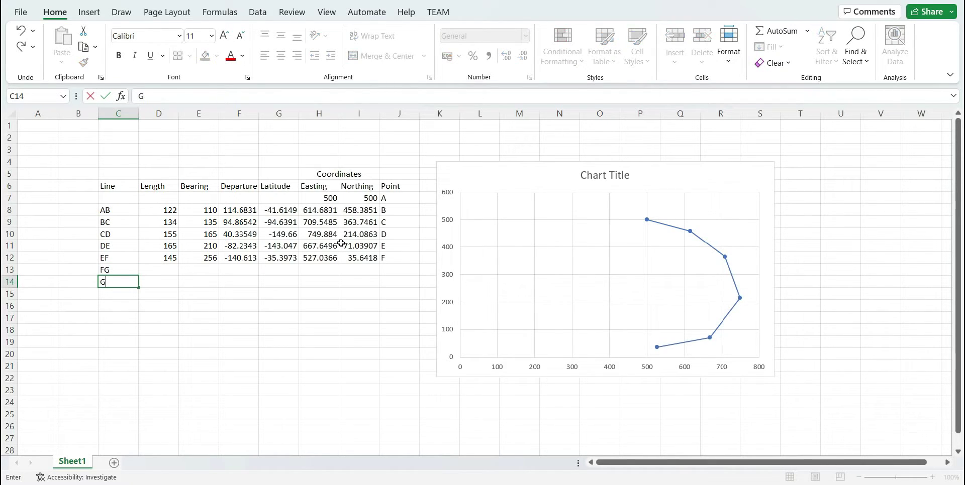
key(Return)
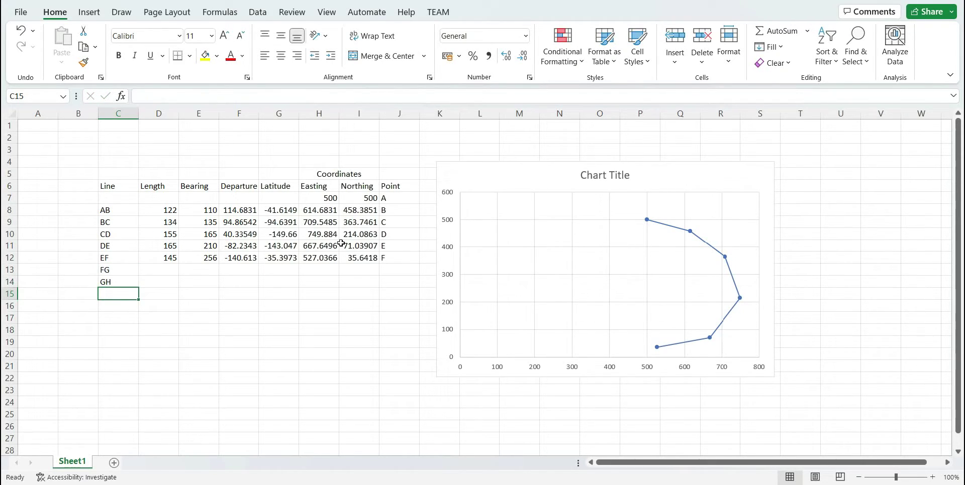
text(HI)
key(Up)
key(Up)
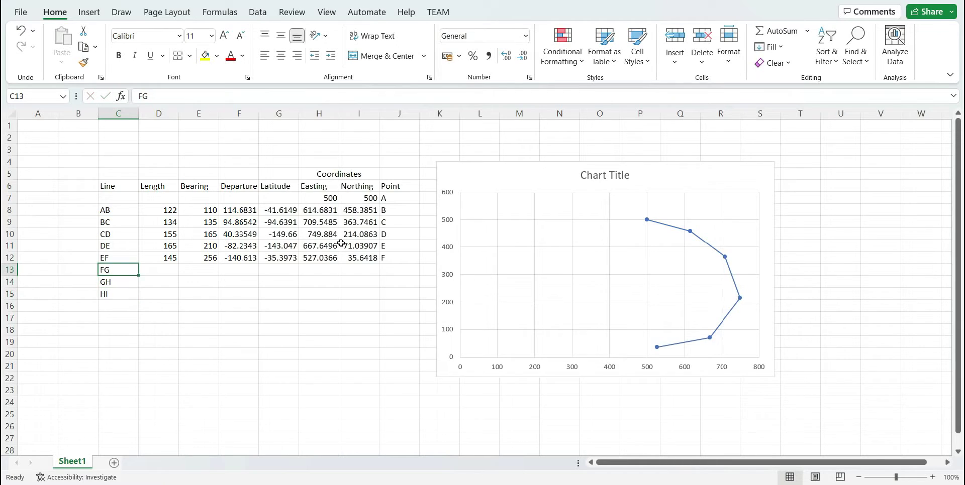
Enter lengths 175, 133 and 122 for lines FG, GH and HI.
key(Right)
text(1)
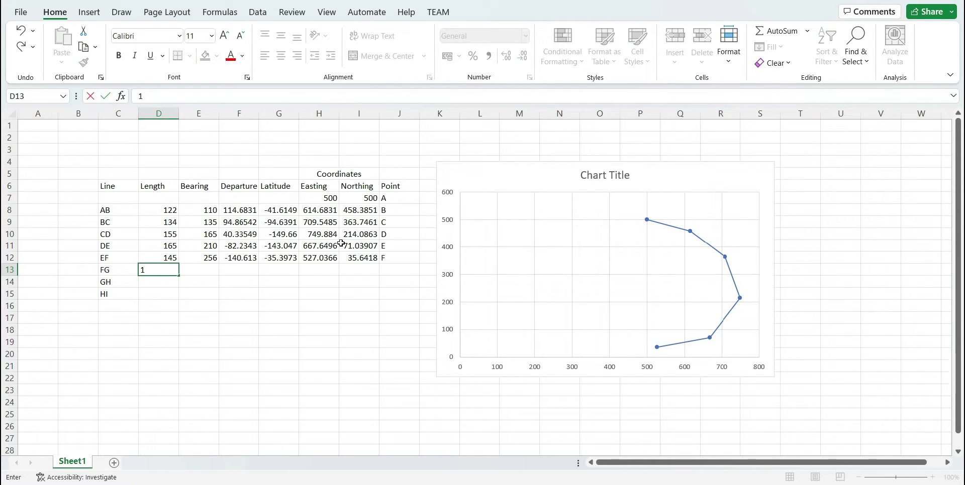
text(75)
key(Return)
text(133)
key(Return)
text(122)
key(Up)
key(Up)
Enter bearings 276, 296 and 310 for lines FG, GH and HI.
key(Right)
text(276)
key(Return)
text(29)
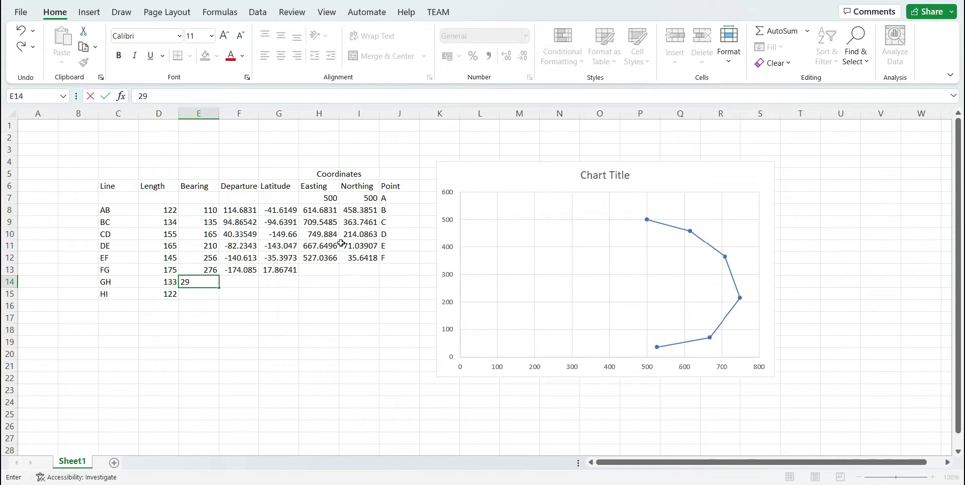
text(6)
key(Return)
text(31)
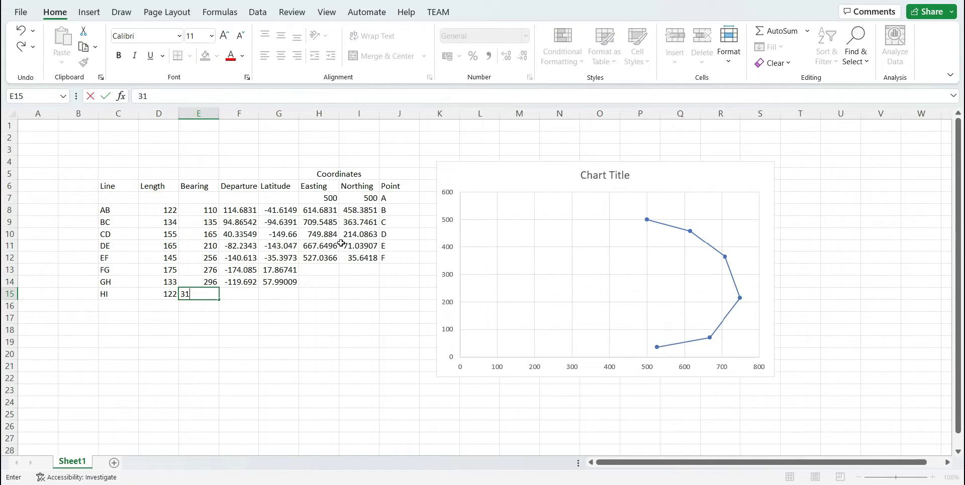
text(0)
key(Return)
Fill point F's Easting and Northing formulas down through line HI's row.
key(Up)
key(Up)
key(Right)
key(Right)
key(Right)
key(Up)
key(Up)
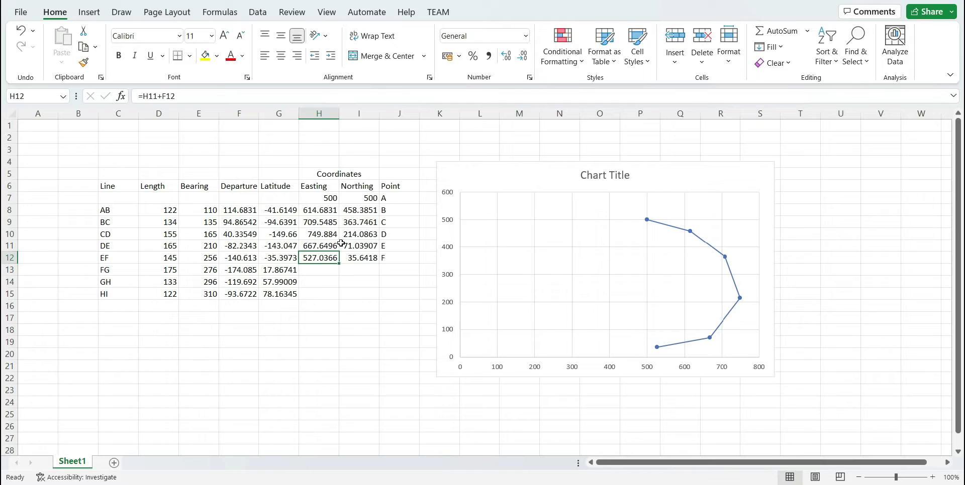
key(Right)
drag(318, 258, 382, 297)
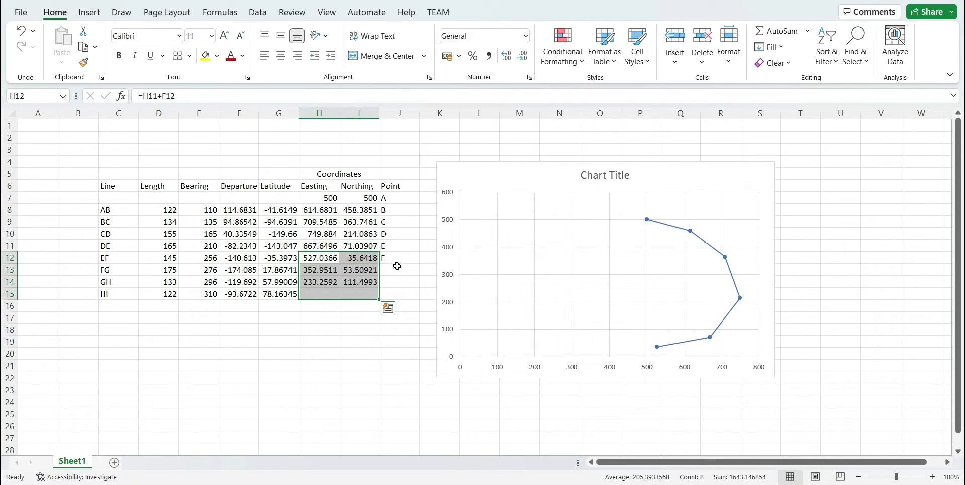
click(405, 270)
Label the new points G, H and I in the Point column.
text(G)
key(Return)
text(Hi)
key(Return)
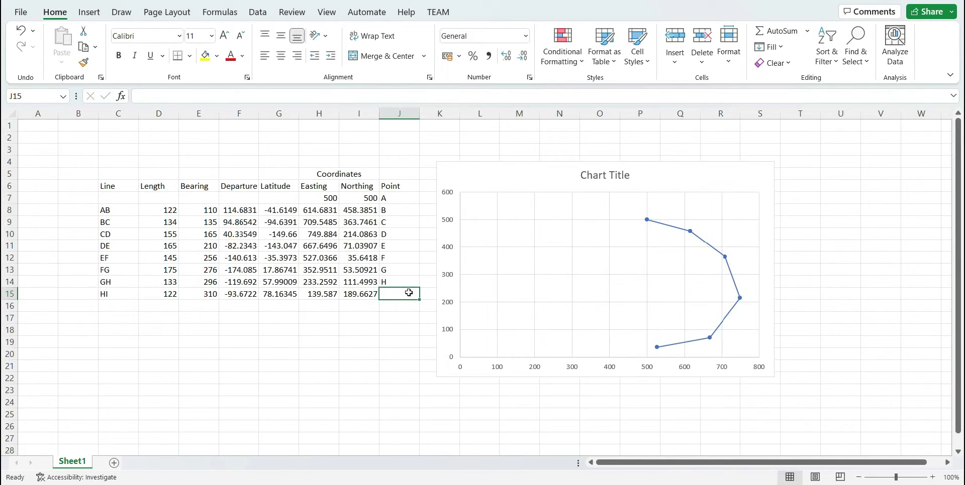
text(I)
key(Return)
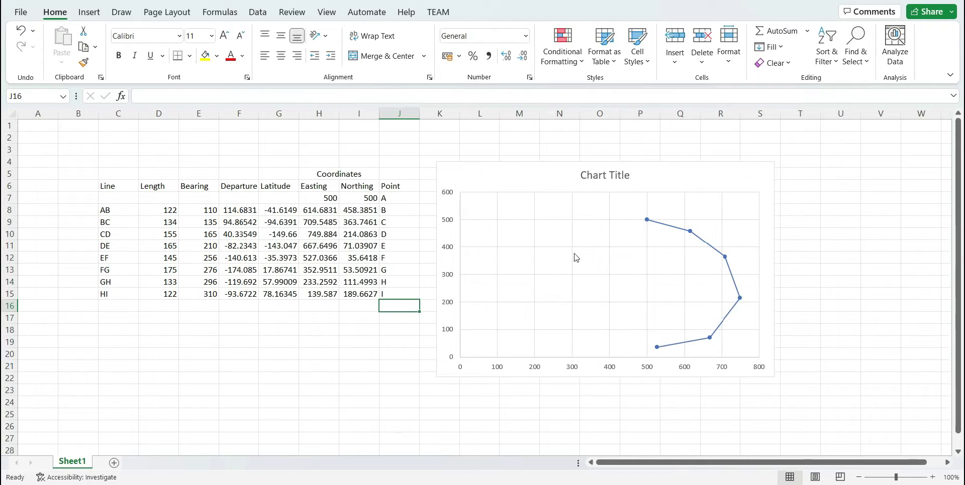
Extend the chart's data range from row 12 to row 15 so points A–I plot.
click(655, 225)
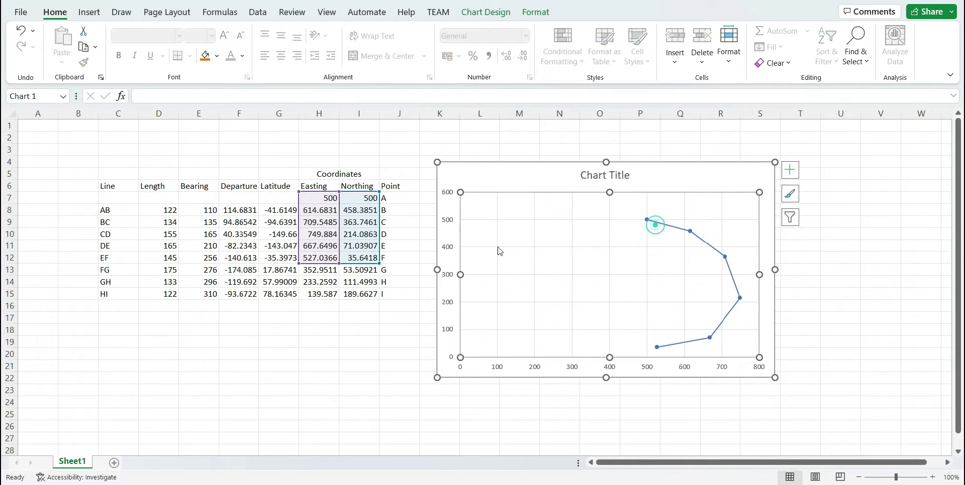
drag(379, 263, 380, 298)
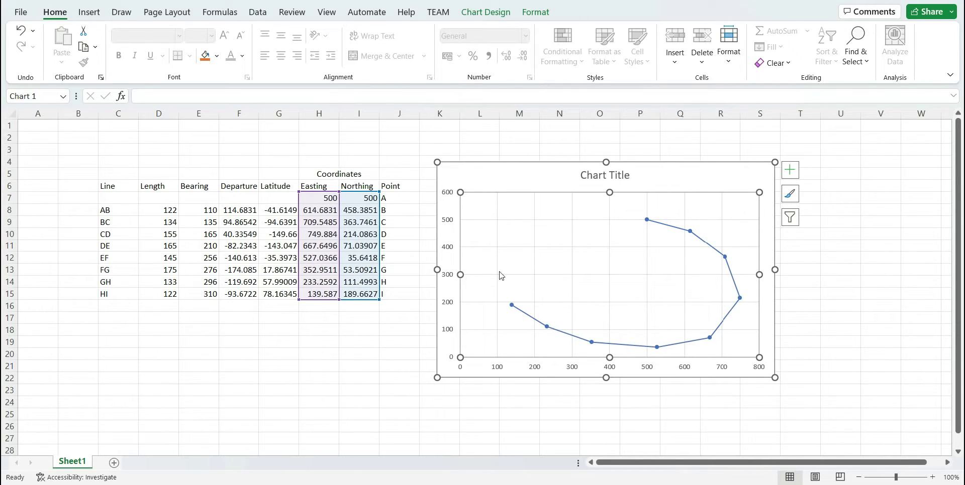
click(346, 342)
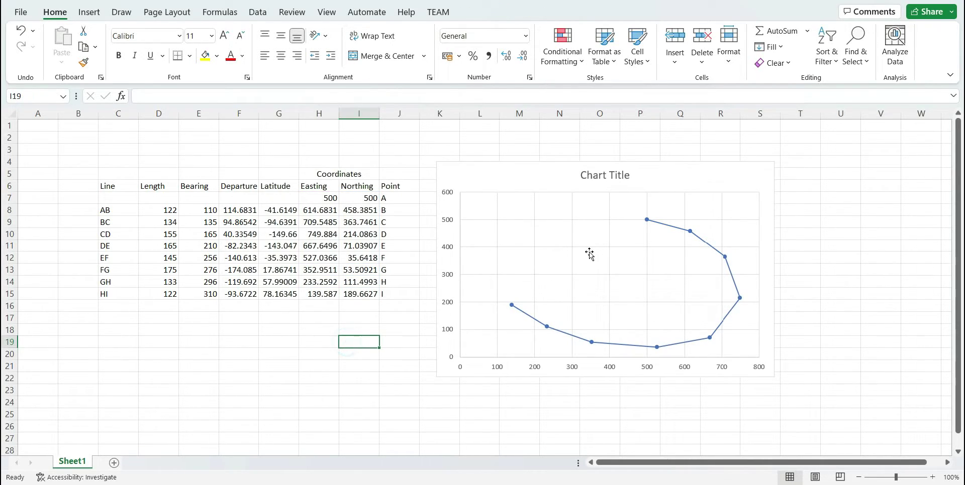
drag(240, 295, 352, 359)
Copy row 15's formulas down to row 20 and enter names for the new lines.
click(130, 307)
text(IJ)
key(Return)
text(JK)
key(Return)
text(LM)
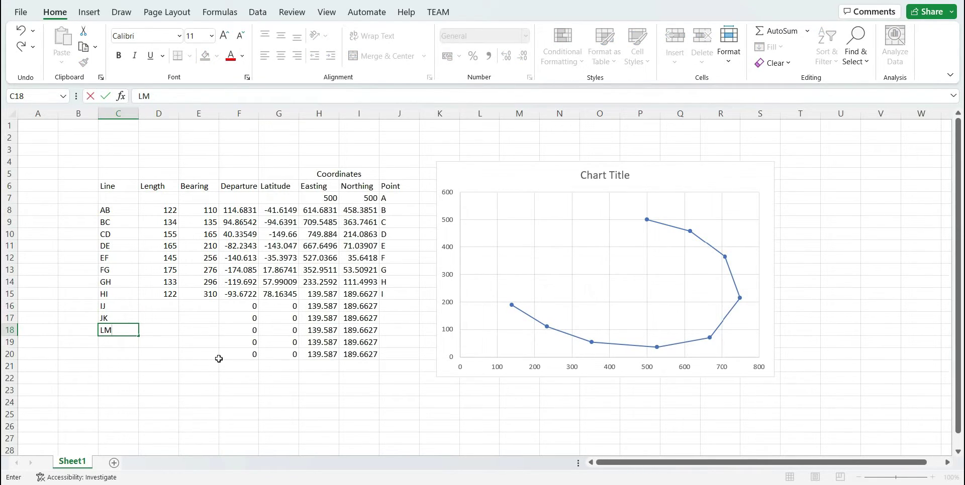
key(Return)
text(NO)
key(Return)
text(PQ)
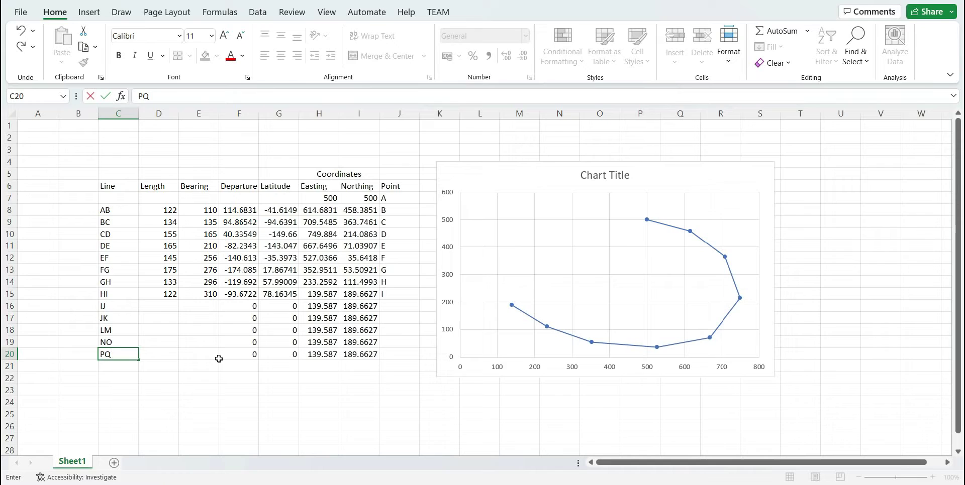
key(Tab)
Enter lengths 136, 145, 250, 225 and 231 for the five new lines.
key(Up)
key(Up)
key(Up)
key(Up)
text(1)
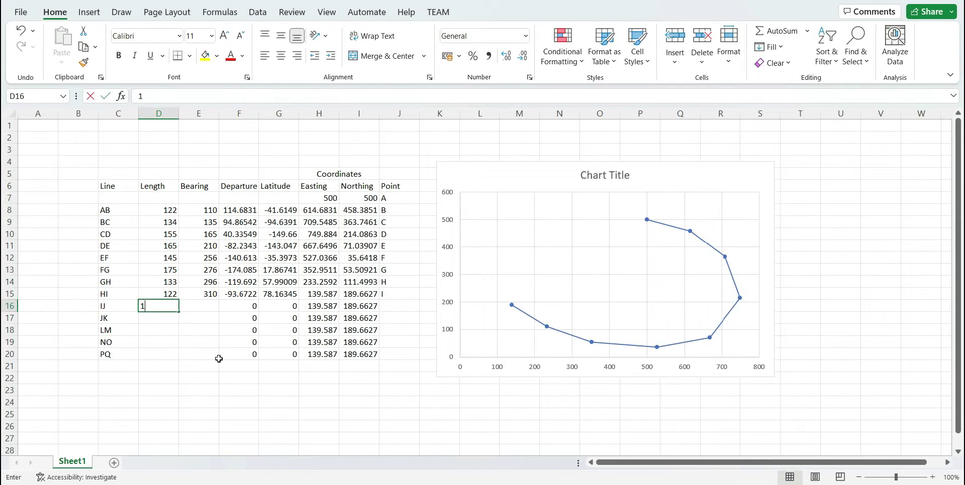
text(36)
key(Return)
text(145 250 225 231)
key(Tab)
Enter bearings 315, 320, 330, 342 and 355 for the five new lines.
key(Up)
key(Up)
key(Up)
key(Up)
text(315)
key(Return)
text(3)
key(Return)
text(330)
key(Return)
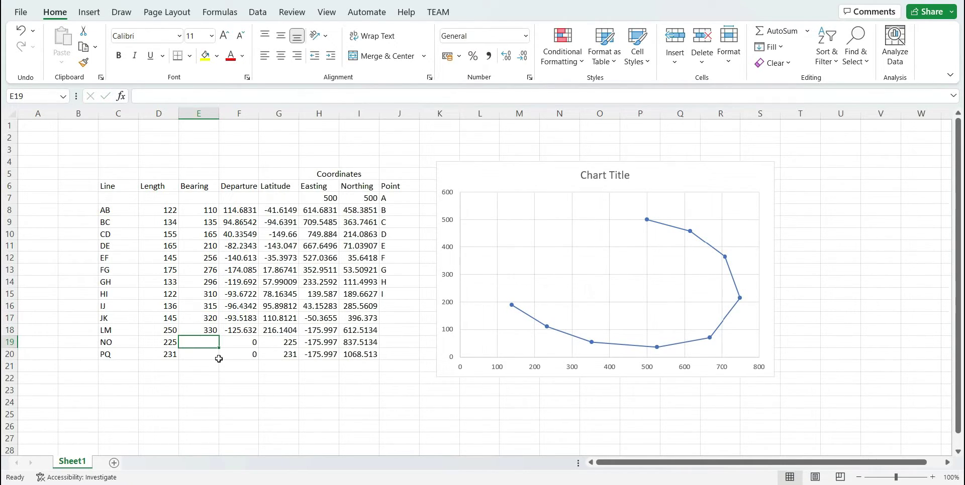
text(342)
key(Return)
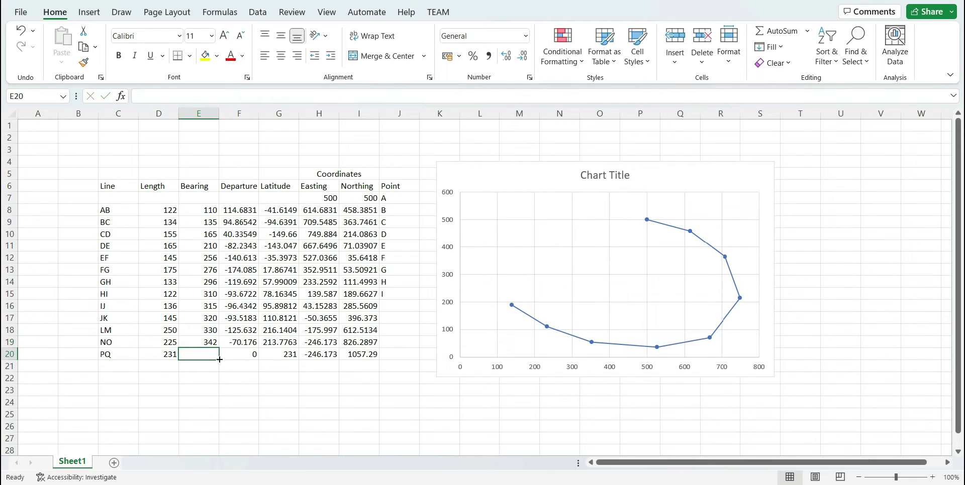
text(355)
Label the new points J, K, L, M and N in the Point column.
click(400, 306)
text(J)
key(Return)
text(K)
key(Return)
text(L)
key(Return)
text(M)
key(Return)
text(N)
key(Up)
key(Up)
key(Up)
key(Up)
key(Up)
key(Up)
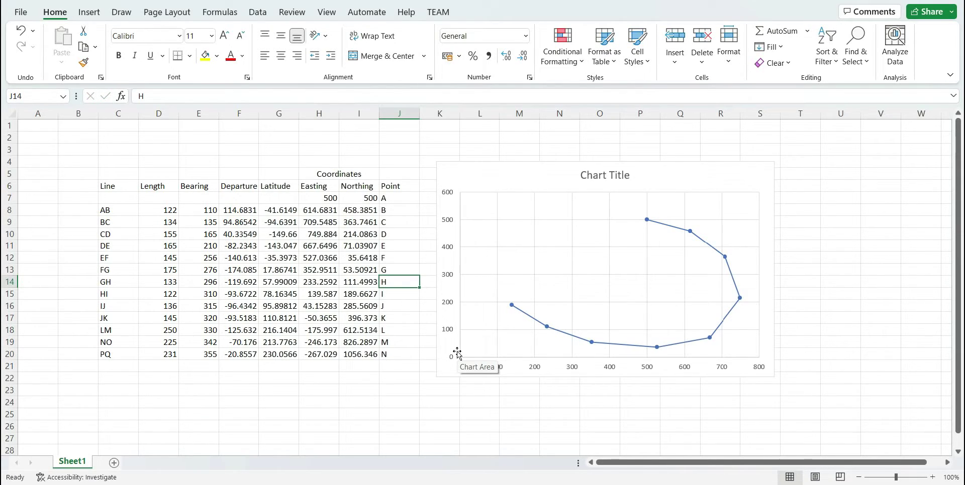
Correct the misnamed lines to KL, LM and MN.
key(Left)
key(Left)
key(Left)
key(Left)
key(Left)
key(Left)
key(Left)
key(Left)
key(Down)
key(Down)
key(Right)
key(Down)
key(Down)
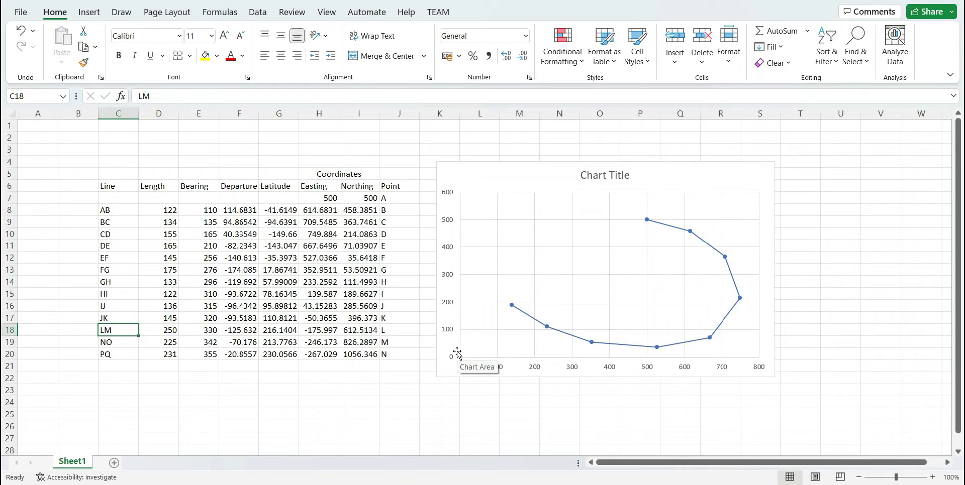
text(KL)
key(Return)
text(LM)
key(Return)
text(MN)
key(Return)
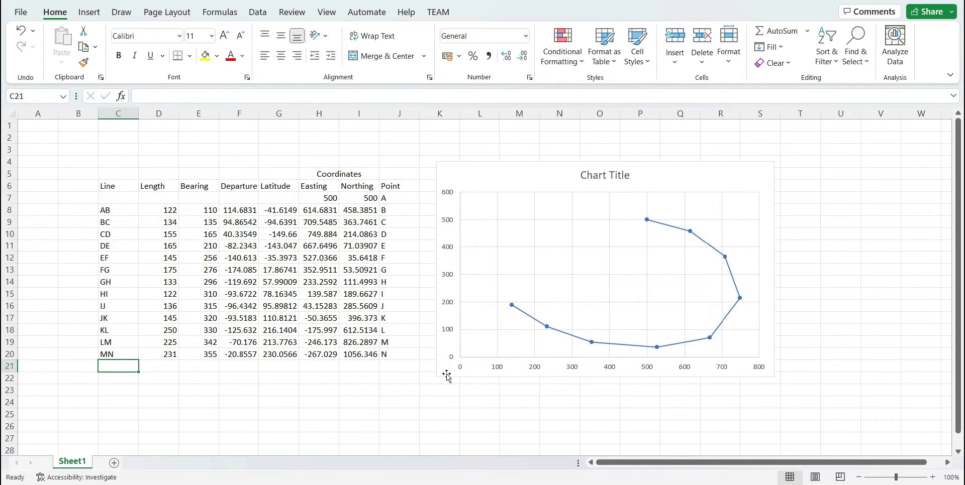
Extend the chart series' Easting and Northing ranges down to row 20.
click(692, 239)
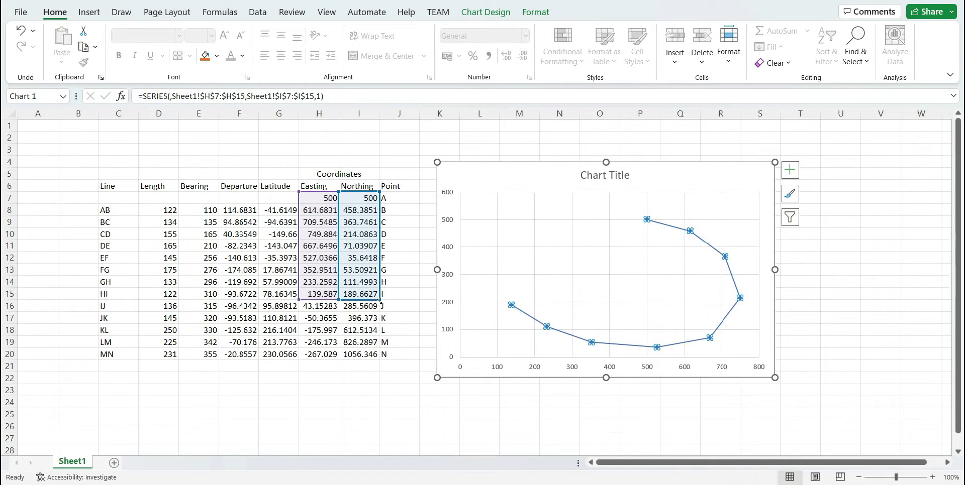
drag(379, 300, 380, 360)
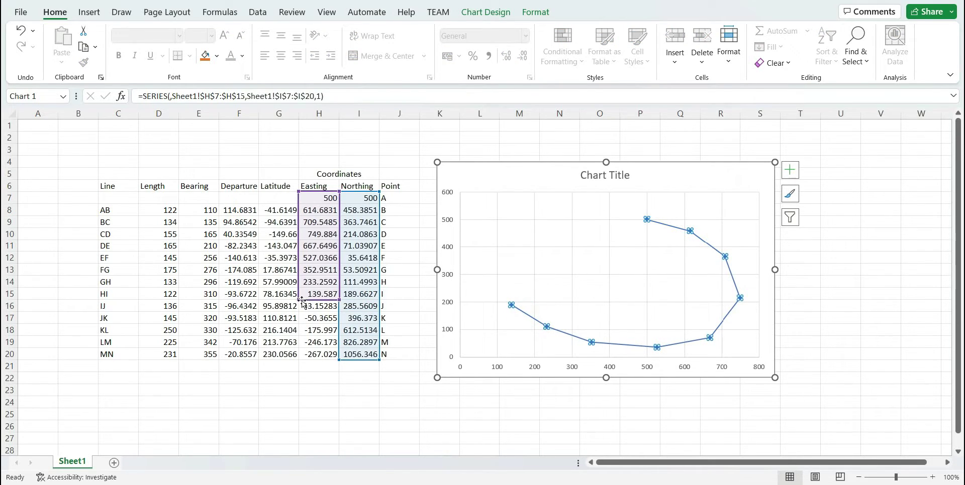
drag(300, 300, 299, 360)
Add Data Callout labels showing each point's coordinates.
click(790, 169)
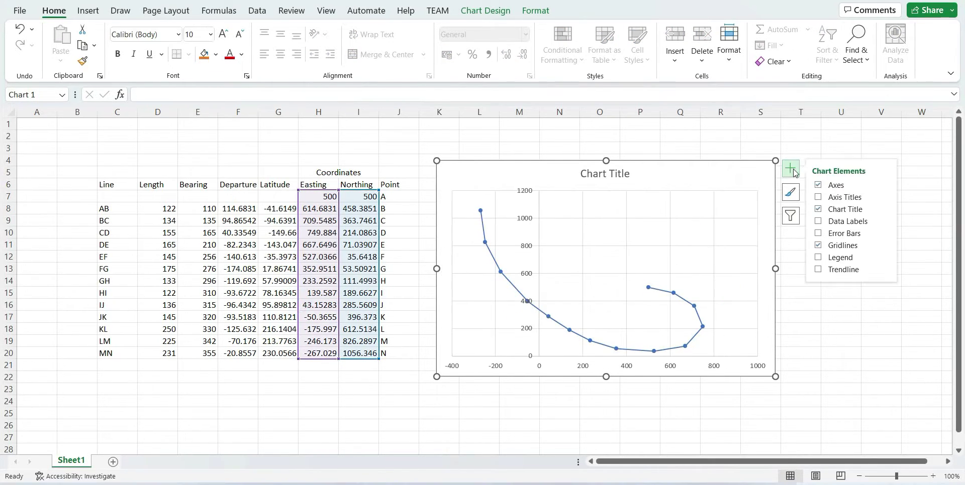
click(826, 227)
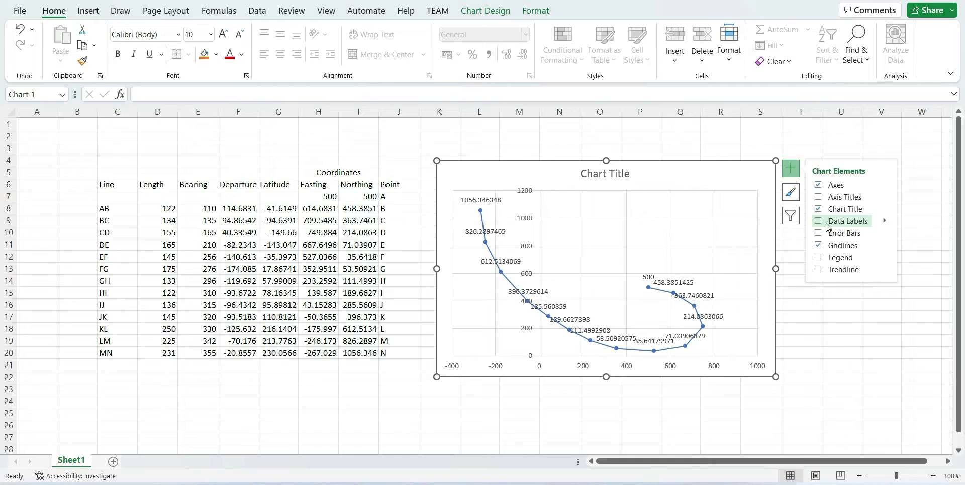
click(884, 222)
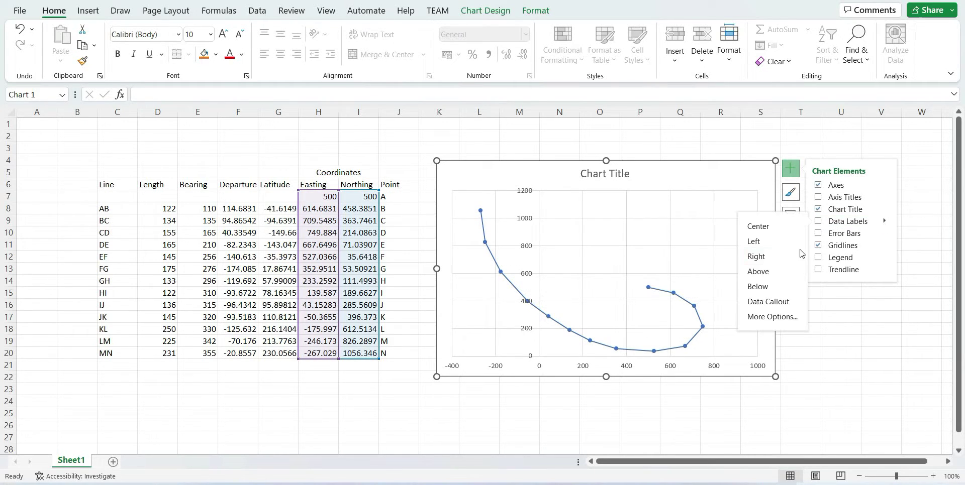
click(777, 302)
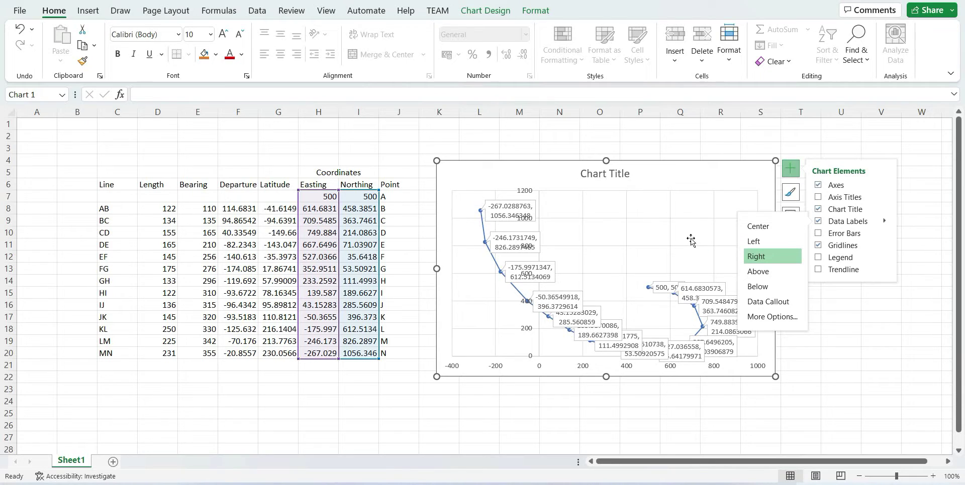
key(Escape)
Enlarge the chart and move it up and to the left.
drag(775, 378, 850, 429)
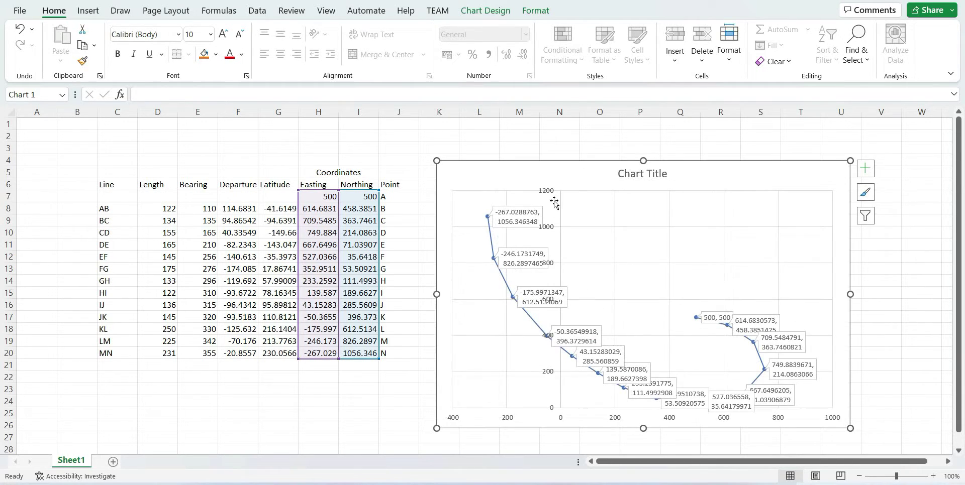
drag(583, 172, 562, 150)
drag(829, 406, 862, 422)
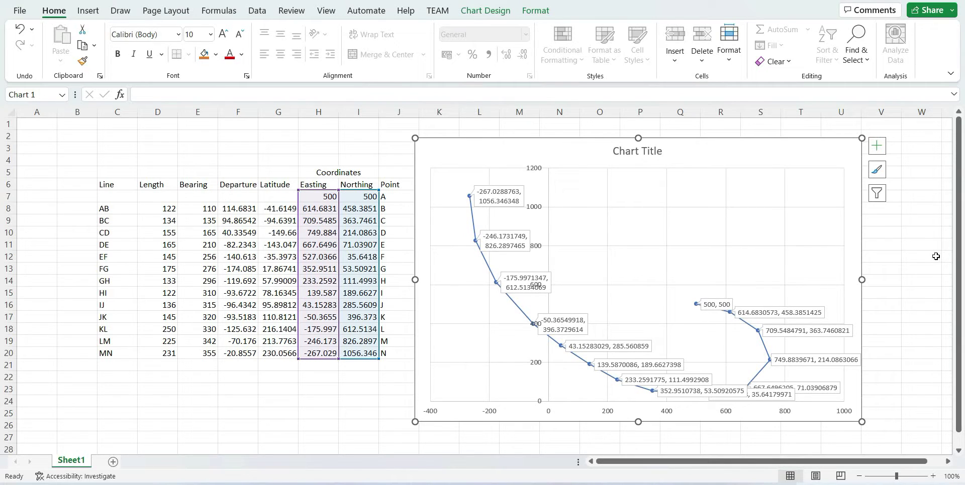
click(876, 147)
Put labels left of the points and trim both series ranges to rows 7–12.
click(394, 199)
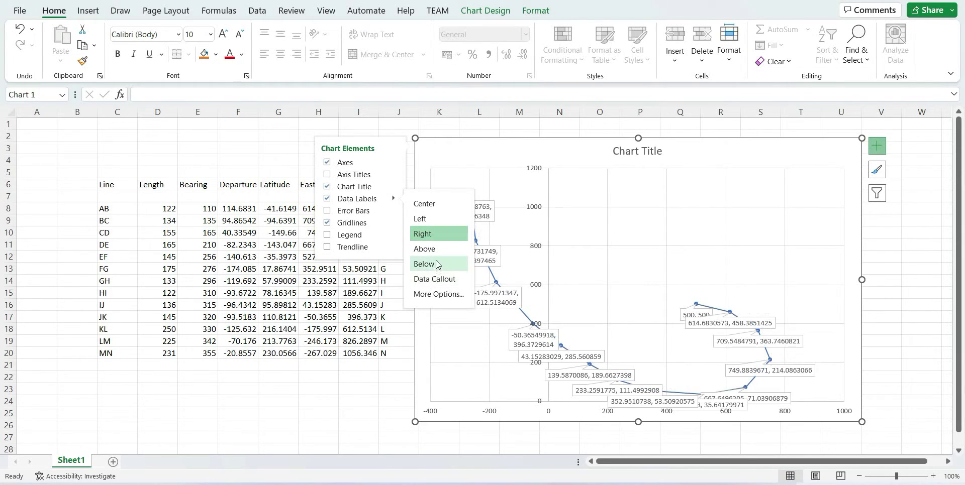
drag(379, 359, 378, 263)
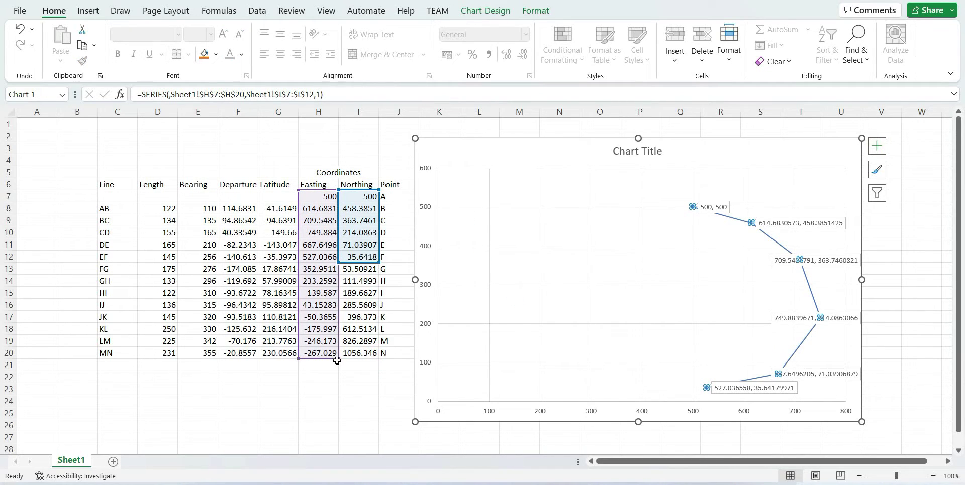
drag(333, 354, 336, 261)
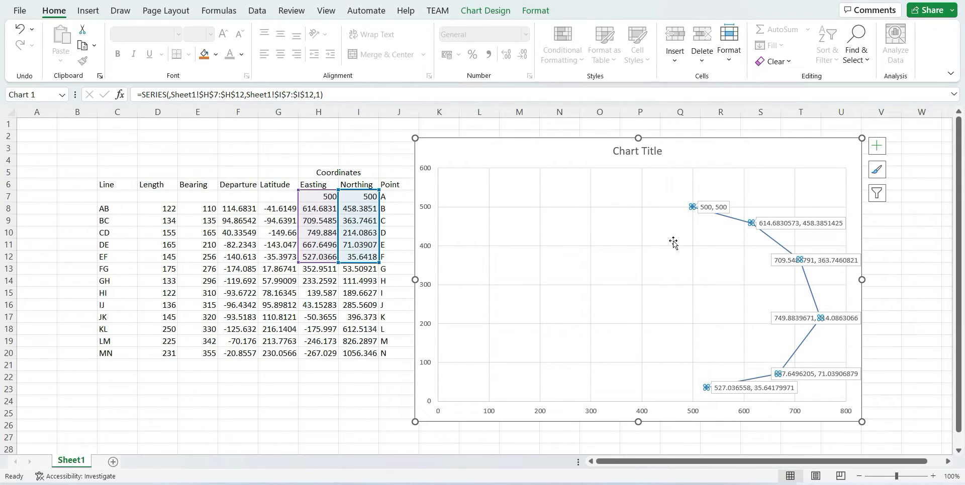
key(Escape)
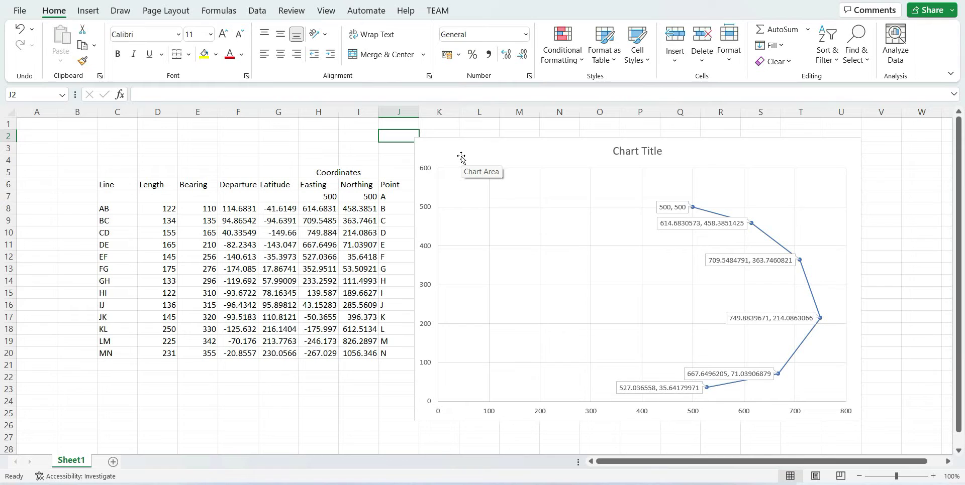
Nudge the chart right and apply All Borders to the Coordinates table H5:J20.
drag(461, 157, 470, 157)
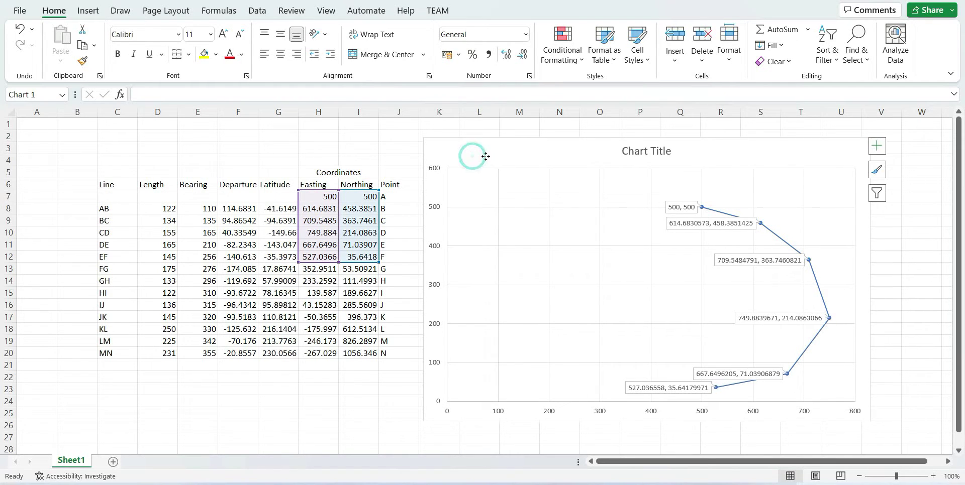
click(387, 329)
drag(332, 172, 405, 355)
click(189, 55)
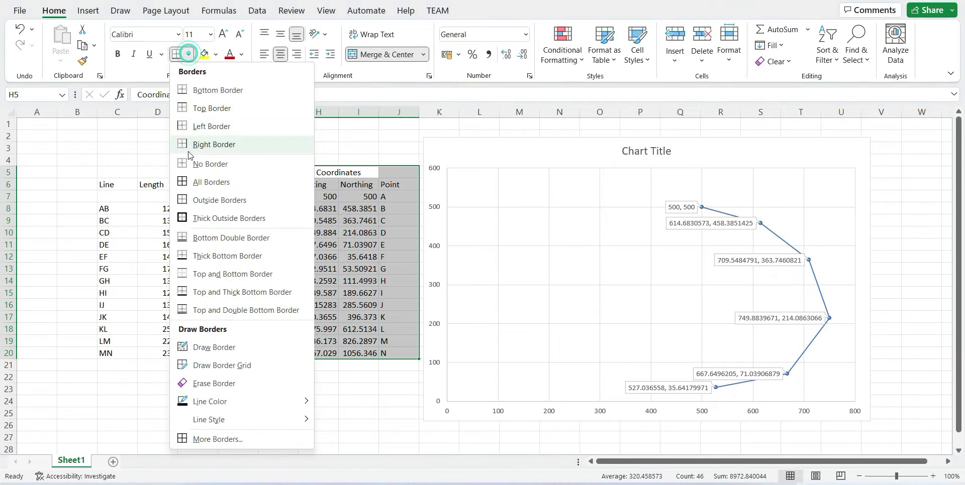
click(199, 184)
Return to the open traverse template and select the CD length cell C11.
click(355, 367)
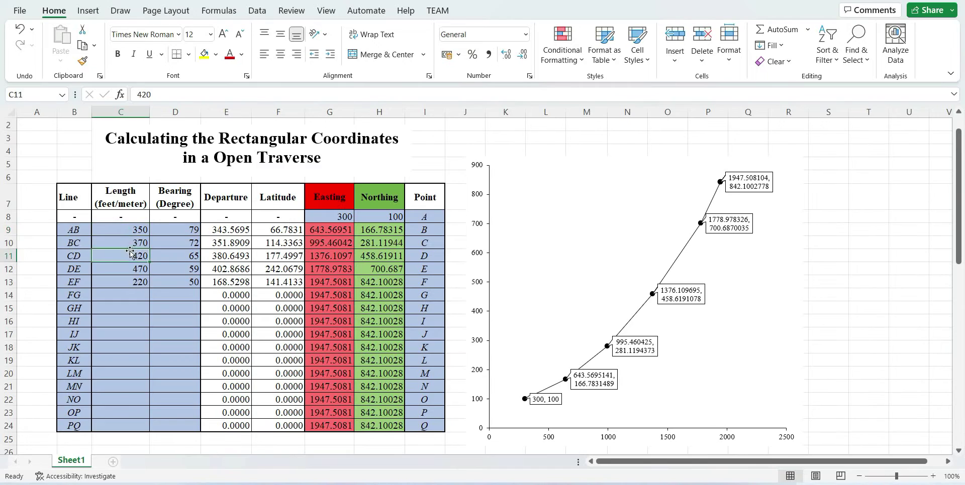
key(Down)
key(Down)
click(134, 252)
Set the CD length in C11 to 233.
text(23)
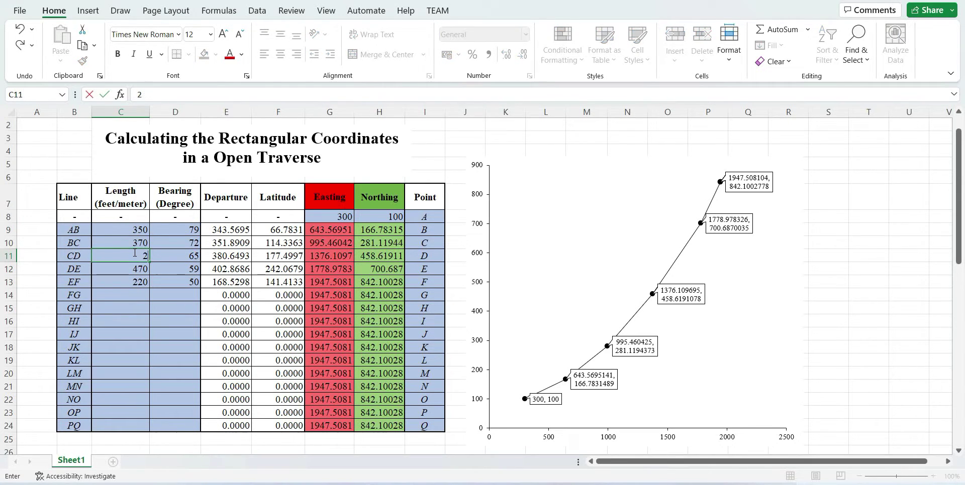
key(Return)
key(Up)
key(Up)
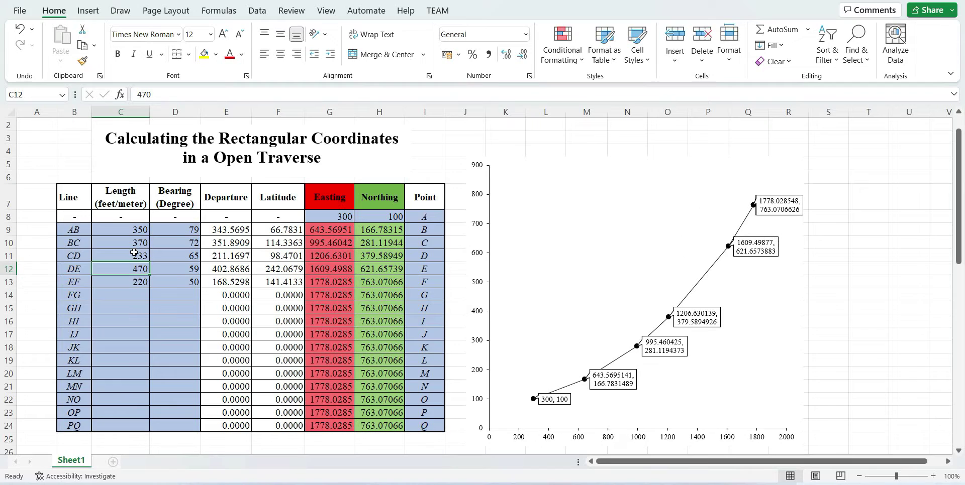
key(Up)
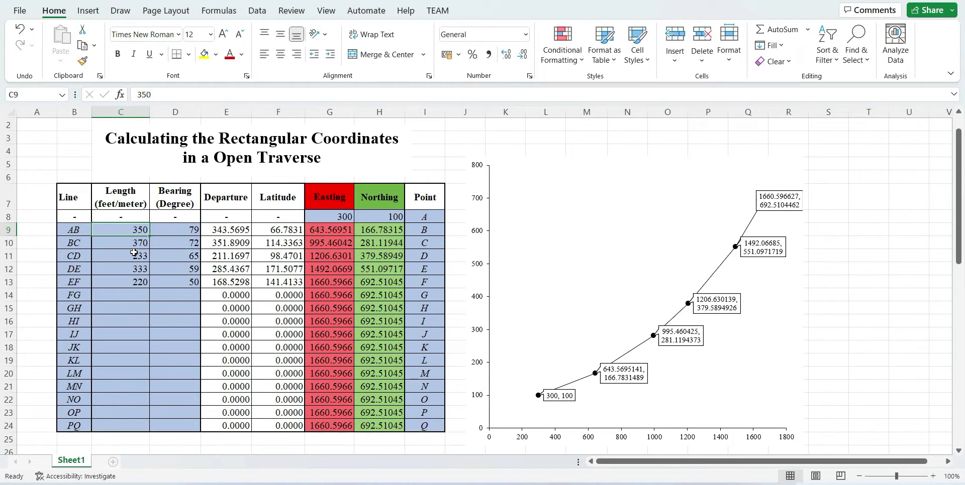
key(Right)
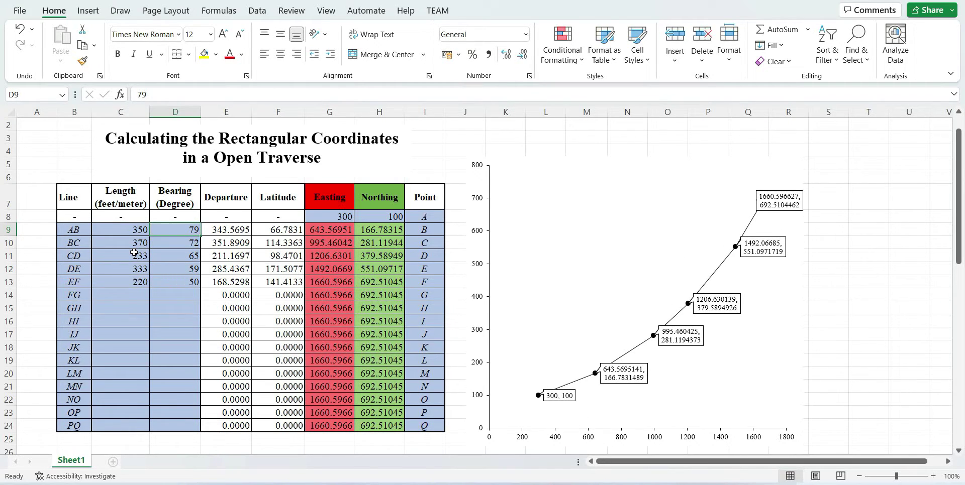
Enter bearings 110 for AB and 120 for BC in D9:D10.
text(110)
key(Return)
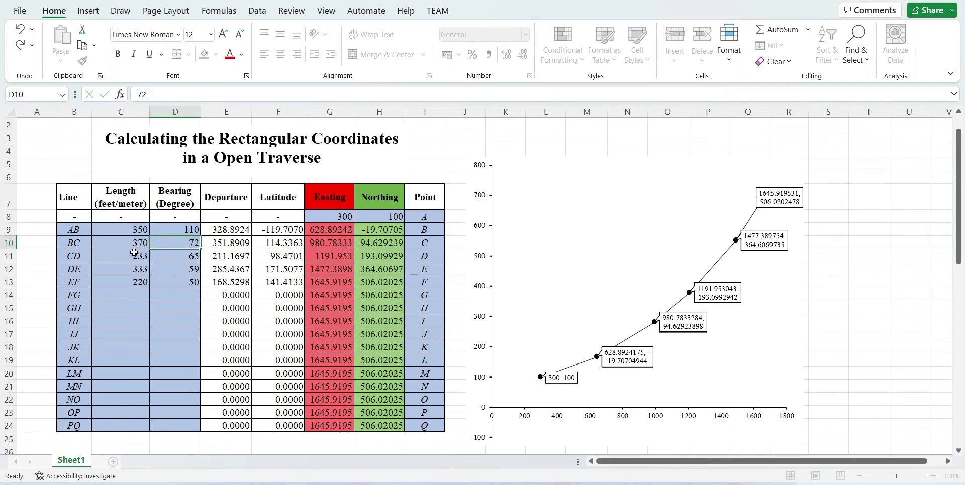
key(Up)
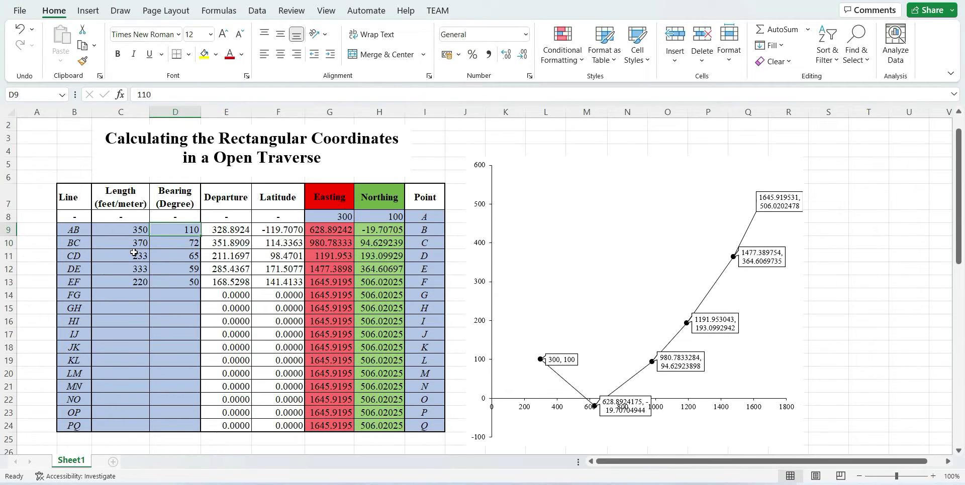
key(Down)
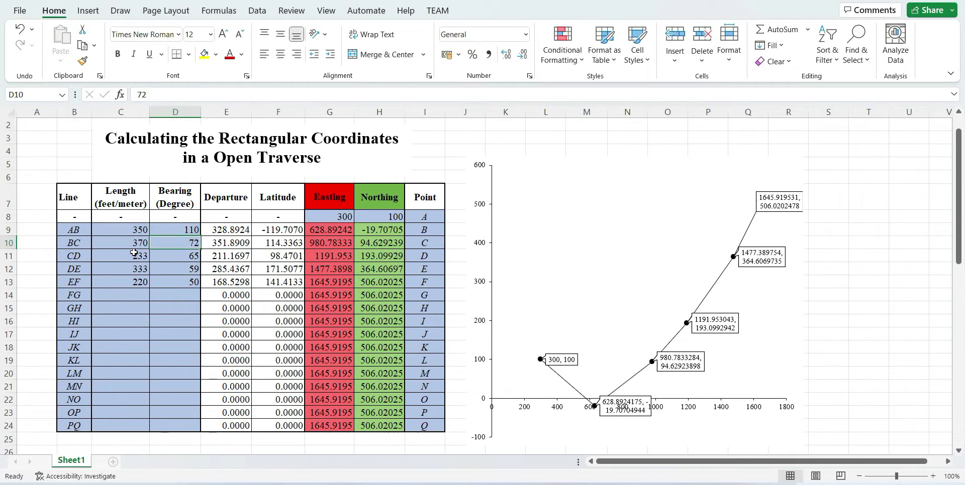
text(120)
key(Return)
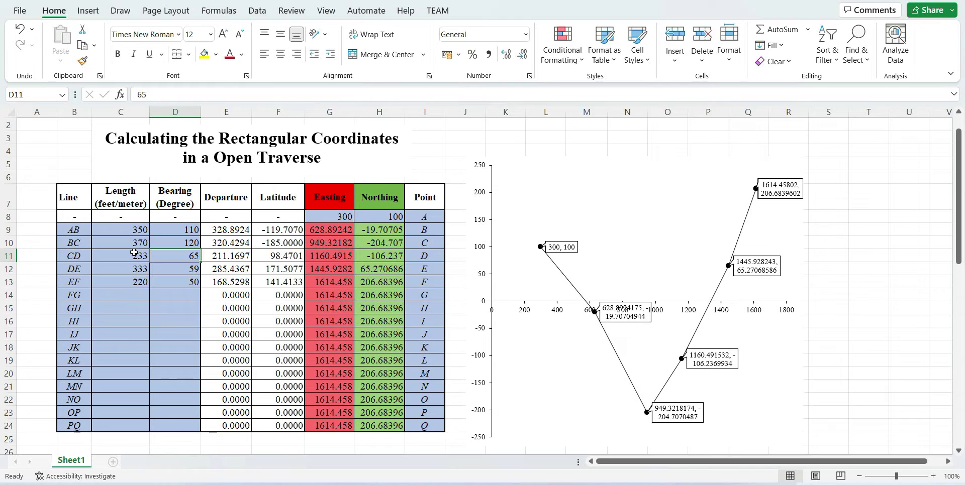
Enter bearings 135, 144 and 160 for CD, DE and EF.
text(135)
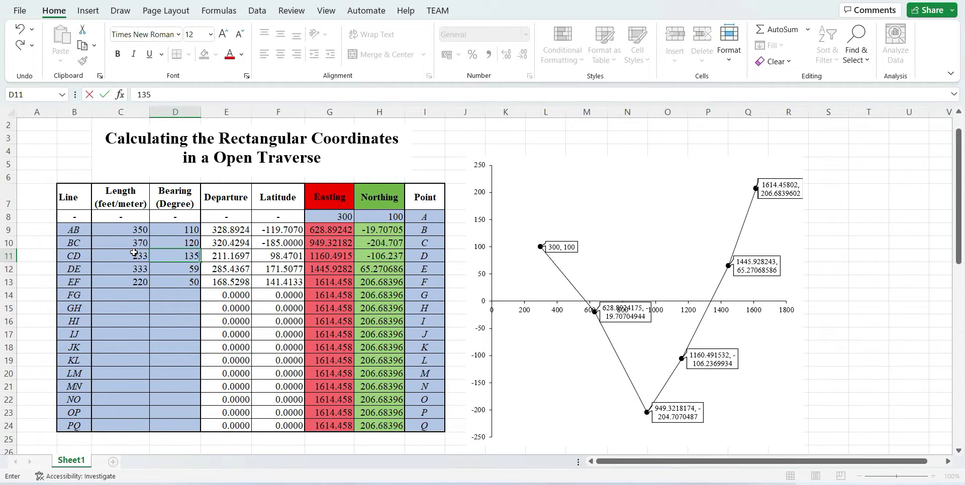
key(Return)
text(144)
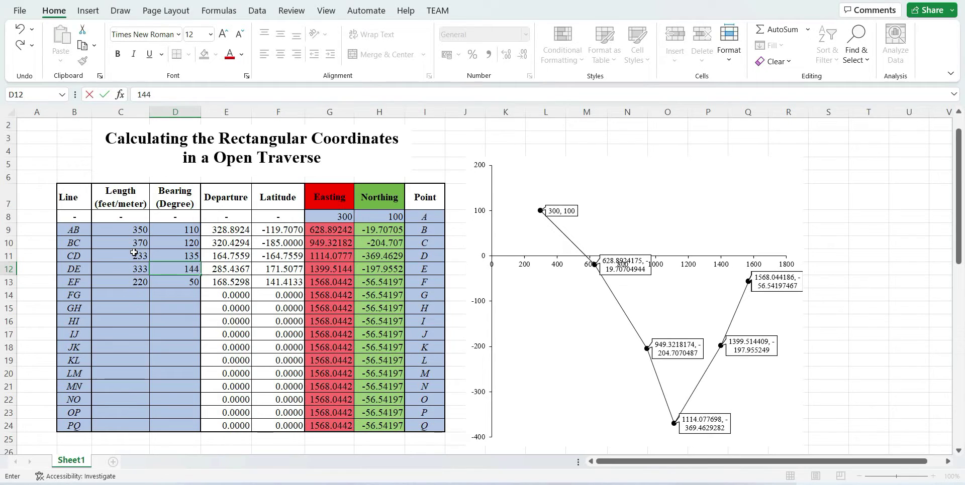
key(Return)
text(160)
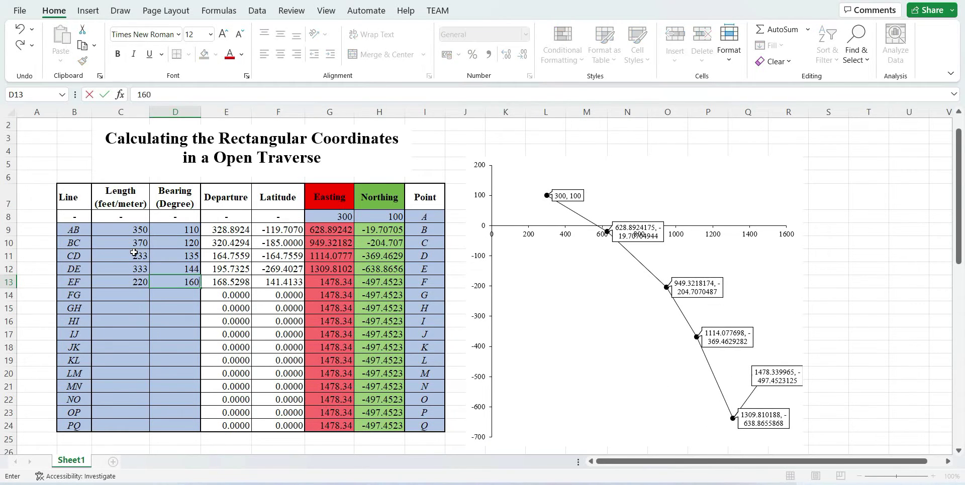
key(Return)
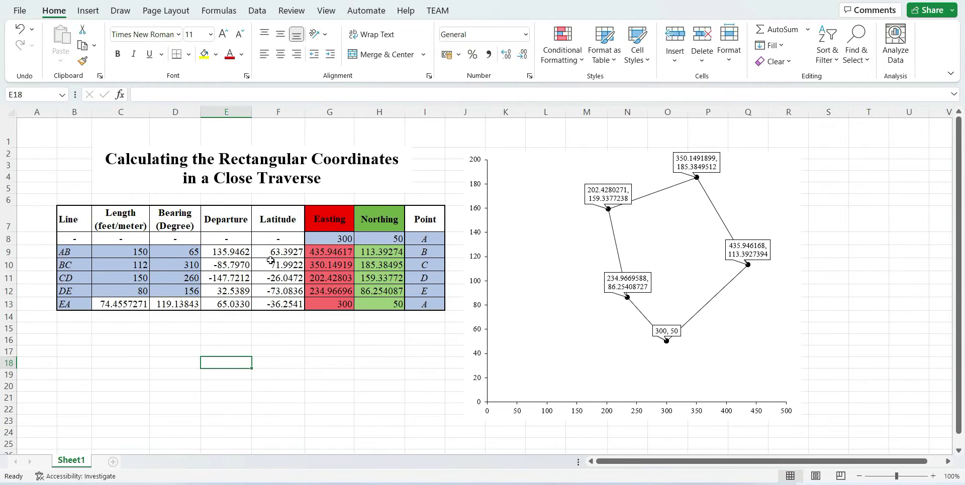
Set the closed traverse AB length to 250 and AB bearing to 62.
click(140, 258)
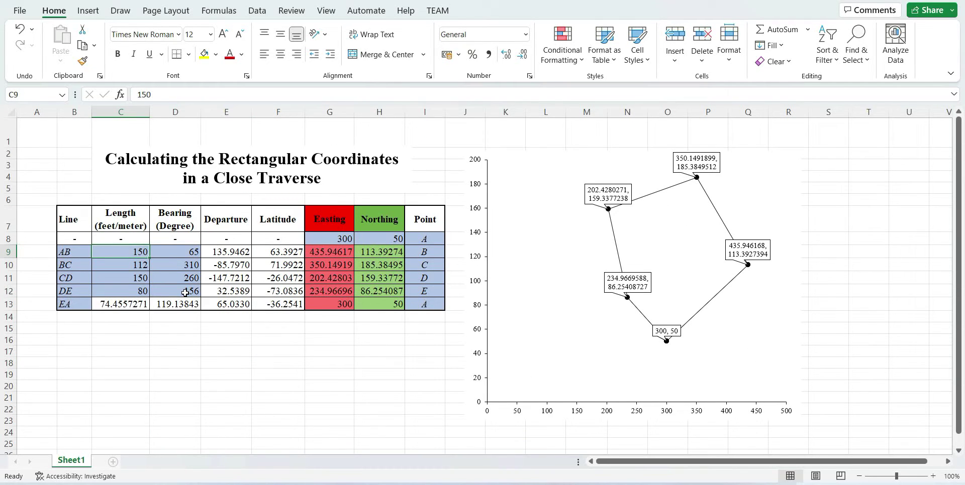
text(250)
key(Return)
key(Up)
key(Right)
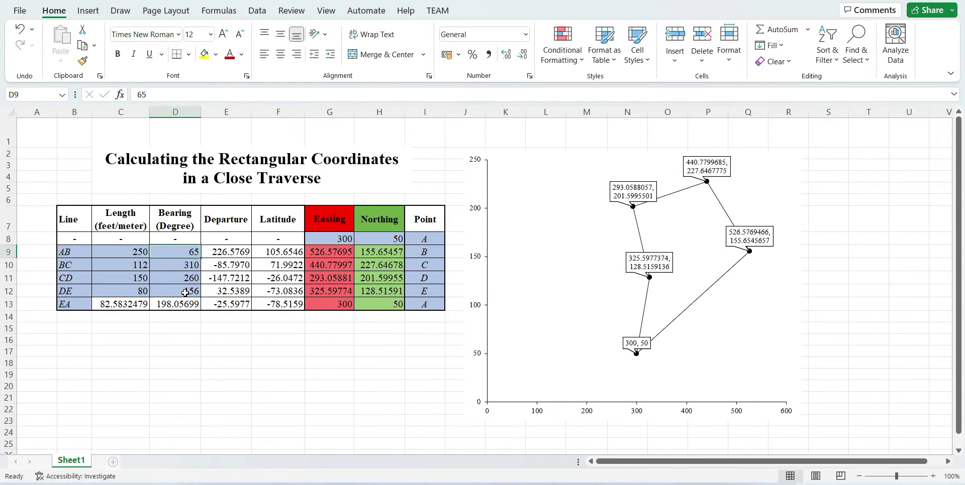
text(62)
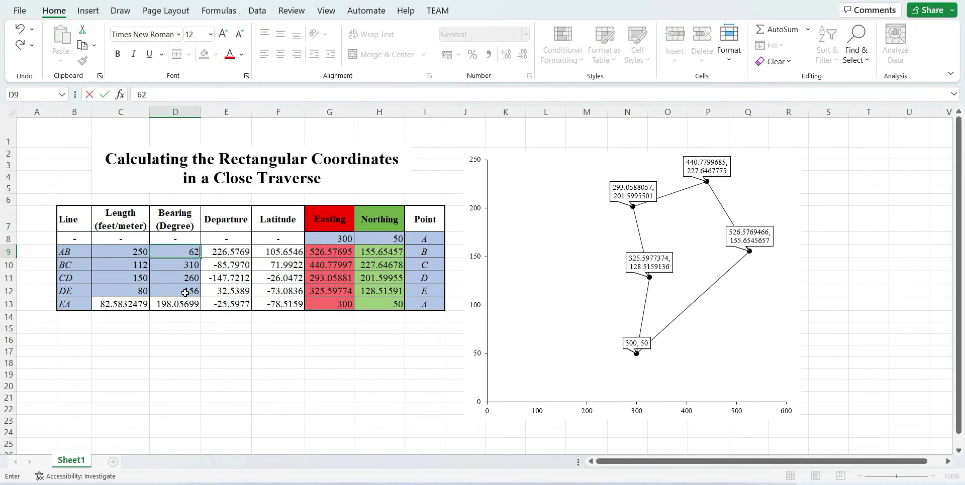
key(Return)
Enter BC, CD and DE lengths of 225, 365 and 456.
key(Up)
key(Down)
key(Left)
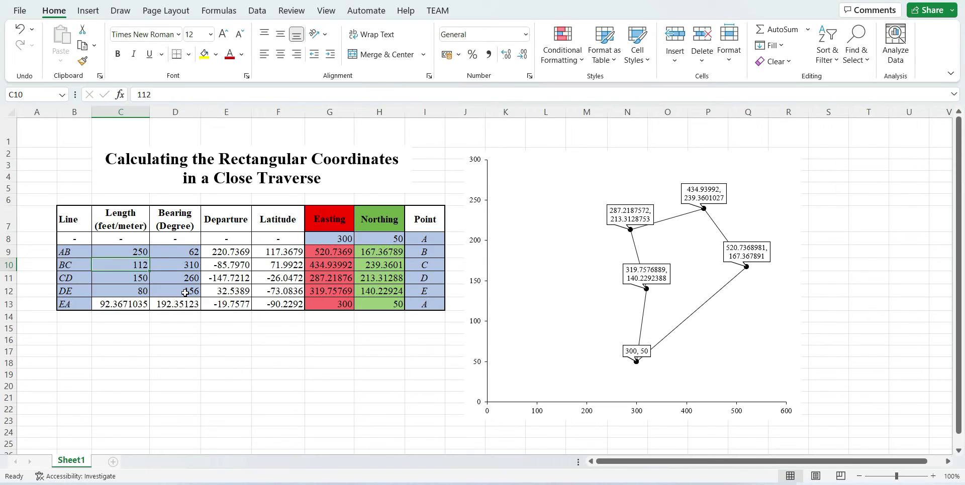
text(225)
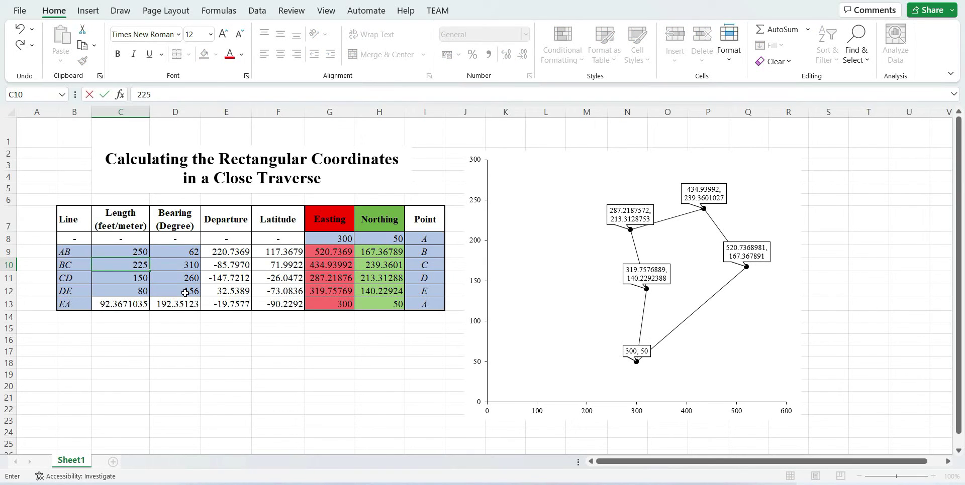
key(Return)
text(365)
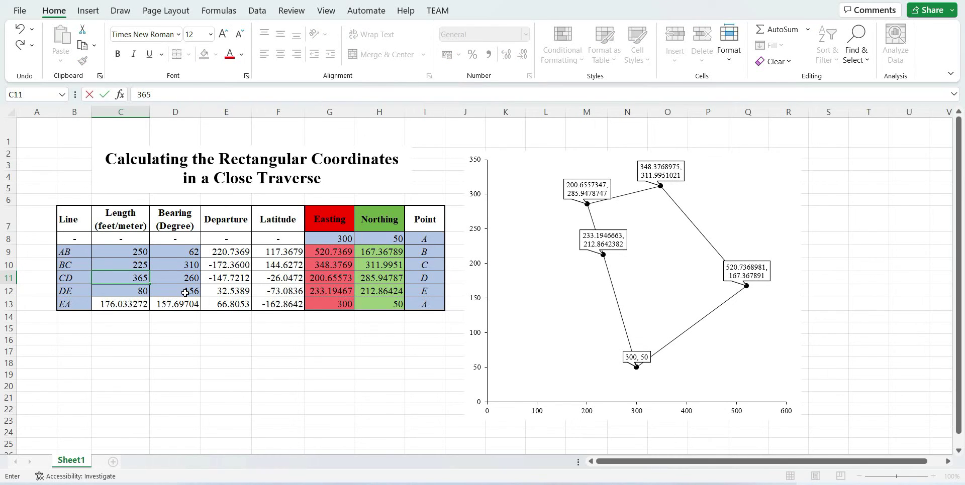
key(Return)
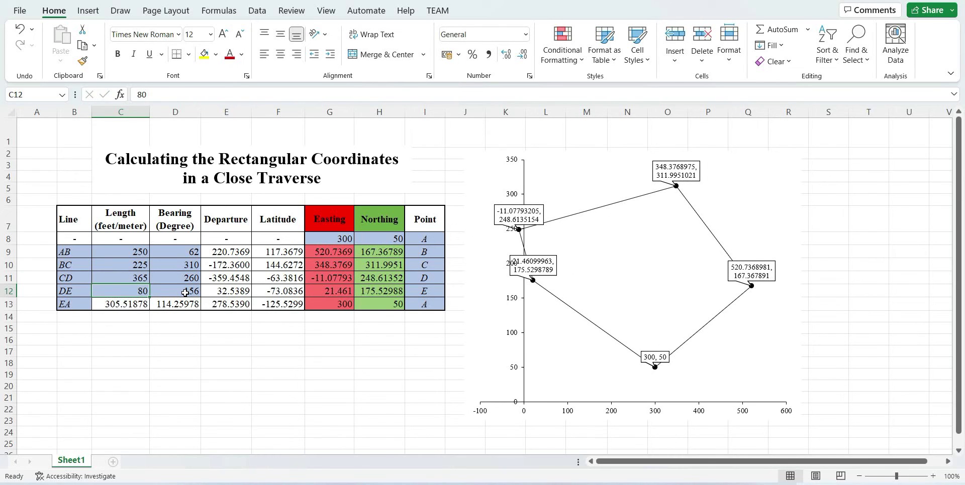
text(456)
key(Return)
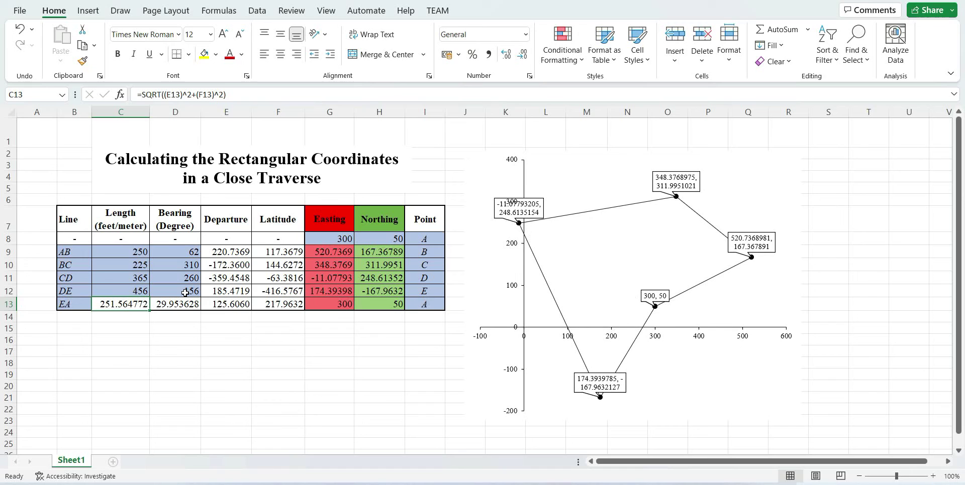